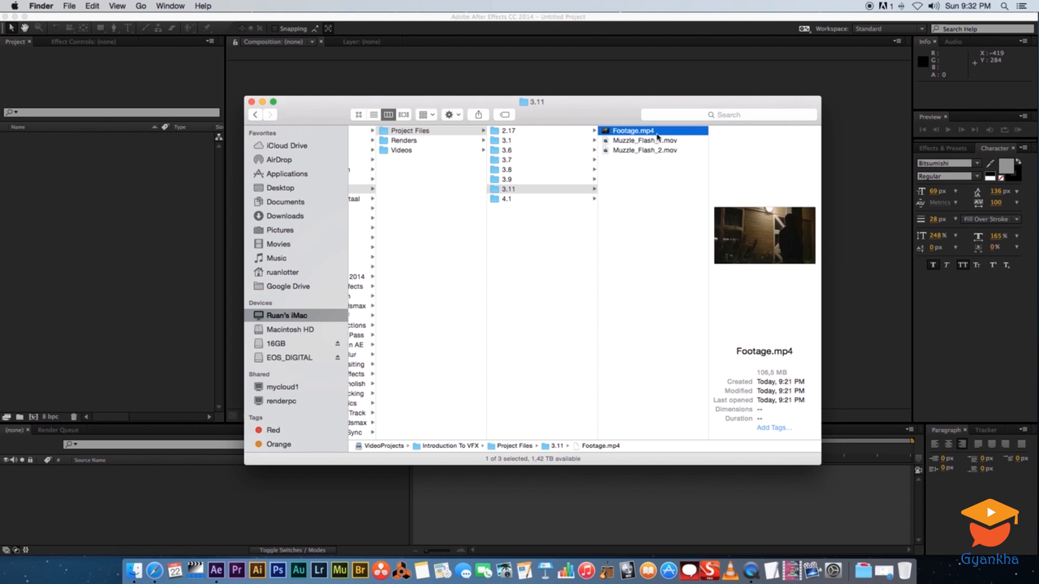
# Import Footage.mp4 and both muzzle flash clips into the project, and create a composition from Footage.mp4
pyautogui.click(652, 148)
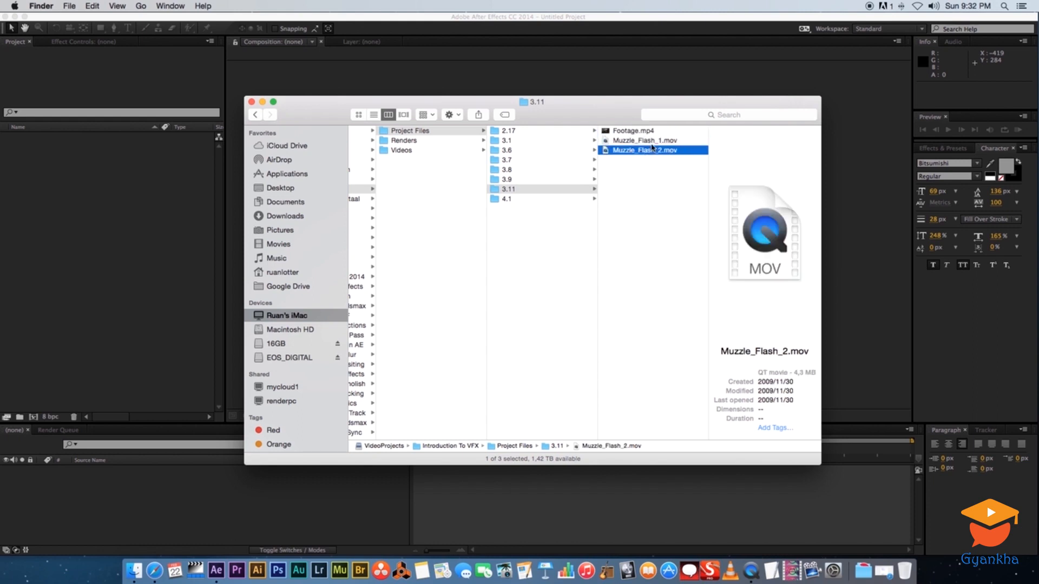
pyautogui.moveTo(641, 177); pyautogui.dragTo(139, 220)
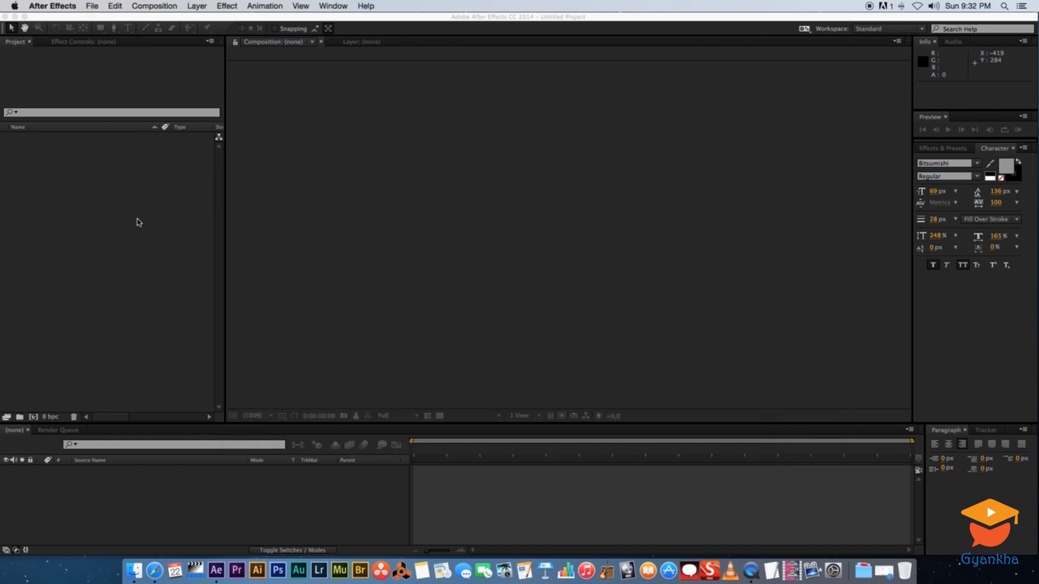
pyautogui.click(18, 138)
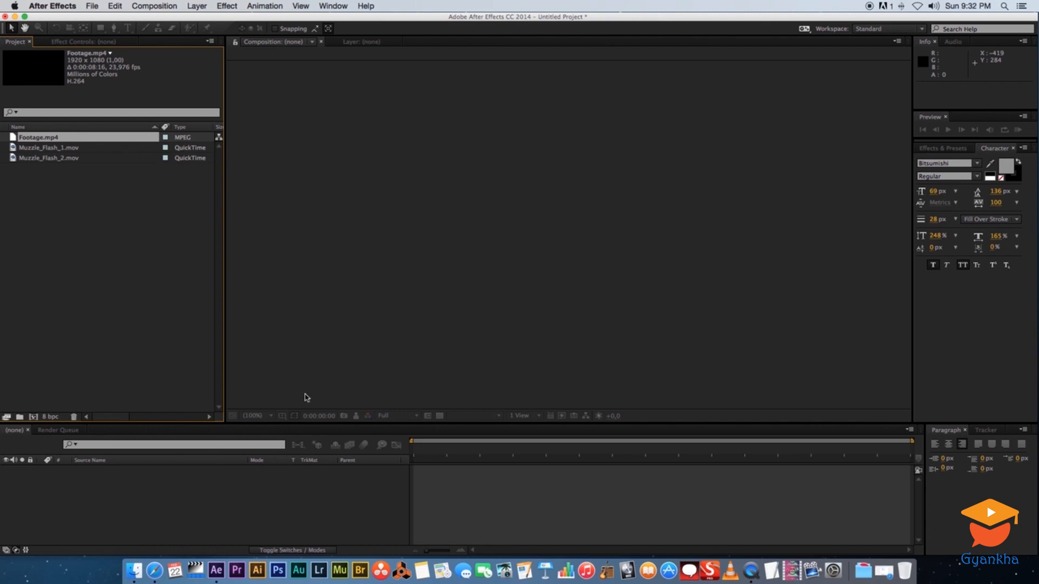
pyautogui.moveTo(341, 399); pyautogui.dragTo(347, 397)
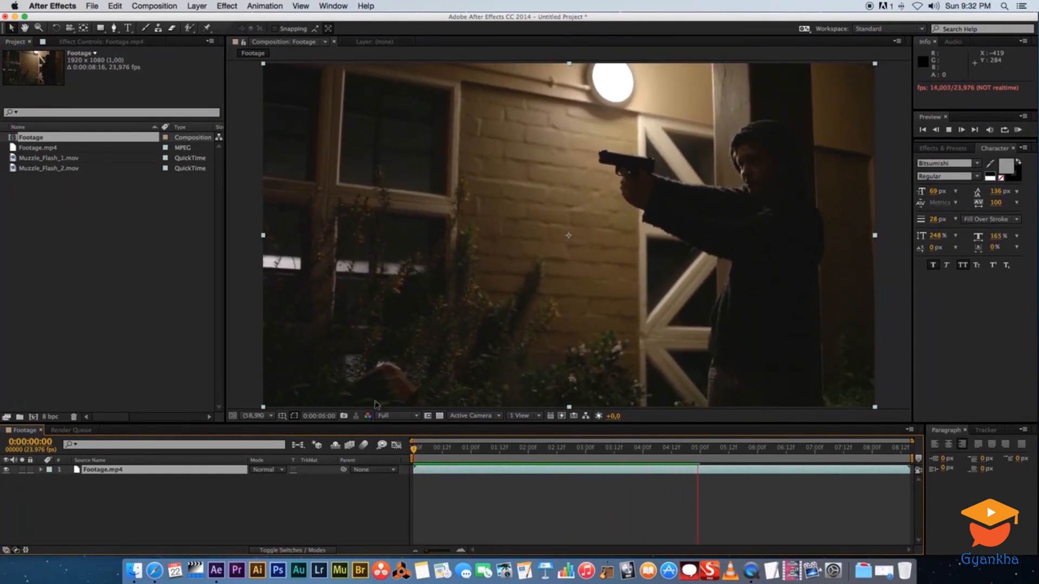
# Play and step through the footage frame by frame to find the moment the gun fires
pyautogui.press('space')
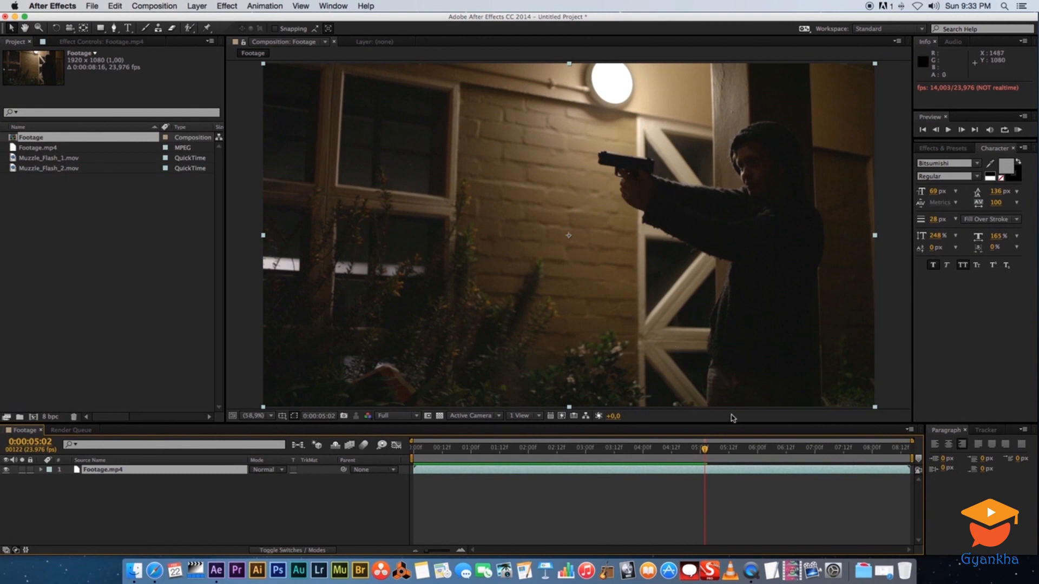
pyautogui.moveTo(705, 451); pyautogui.dragTo(595, 448)
pyautogui.press('space')
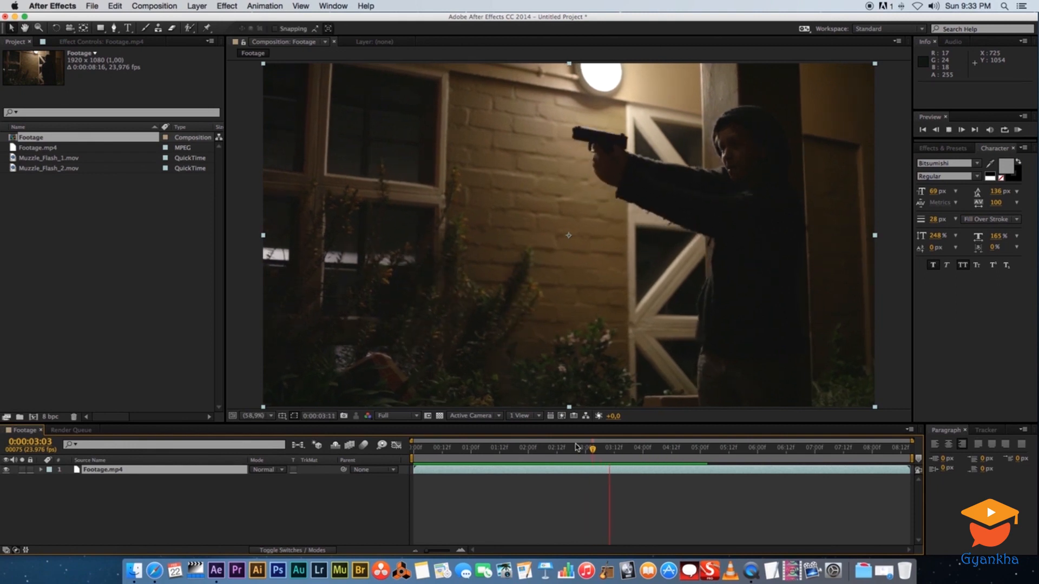
pyautogui.press('space')
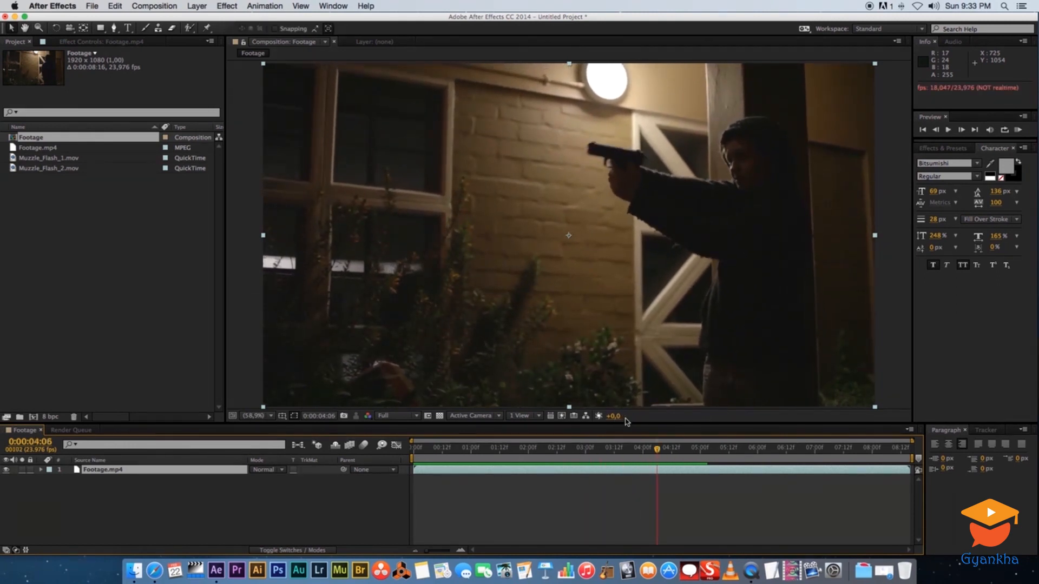
pyautogui.press('pageup')
pyautogui.press('pageup')
pyautogui.press('pageup')
pyautogui.press('pageup')
pyautogui.press('pageup')
pyautogui.press('pageup')
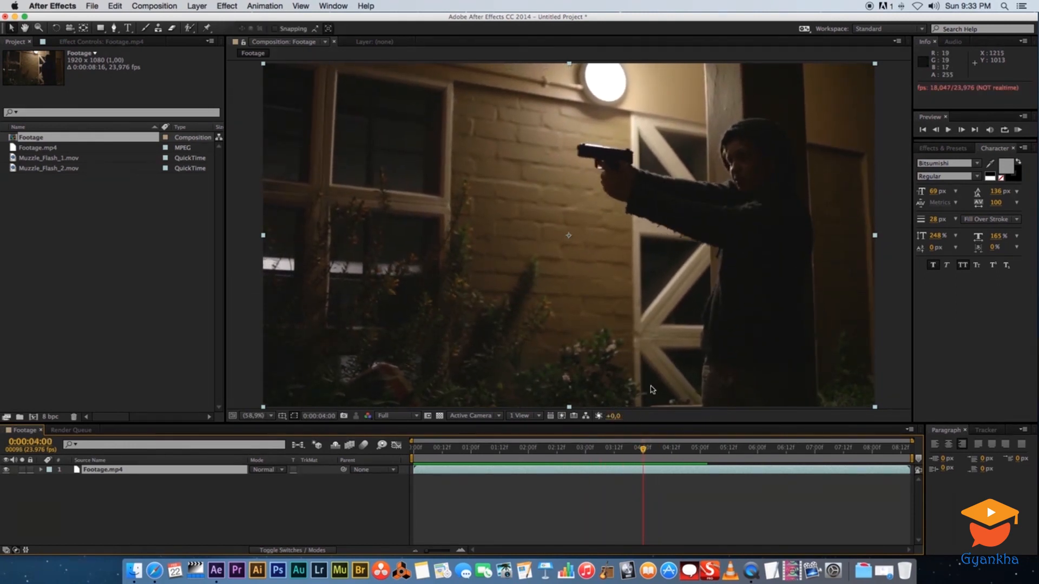
pyautogui.press('pagedown')
pyautogui.press('pageup')
pyautogui.press('pageup')
pyautogui.press('pageup')
pyautogui.press('pageup')
pyautogui.press('pageup')
pyautogui.press('pageup')
pyautogui.press('pageup')
pyautogui.press('pageup')
pyautogui.press('pagedown')
pyautogui.press('pagedown')
pyautogui.press('pagedown')
pyautogui.press('pagedown')
pyautogui.press('pagedown')
pyautogui.press('pagedown')
pyautogui.press('pagedown')
pyautogui.press('pagedown')
pyautogui.press('pagedown')
pyautogui.press('pagedown')
pyautogui.press('pagedown')
pyautogui.press('pageup')
pyautogui.press('pageup')
pyautogui.press('pagedown')
pyautogui.press('pageup')
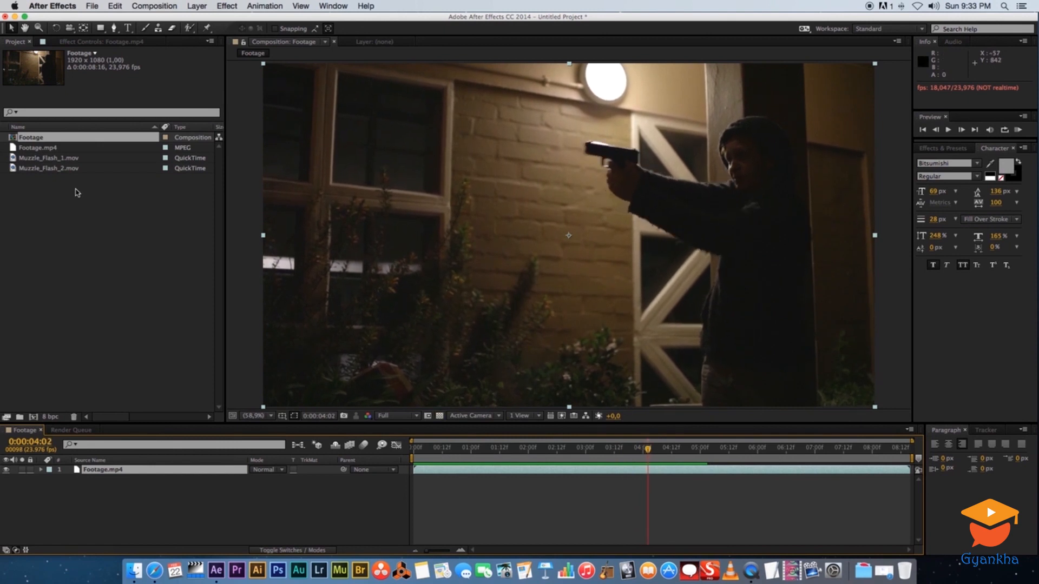
# Add Muzzle_Flash_1.mov to the composition and move its layer to start at 0:00:04:02
pyautogui.click(26, 158)
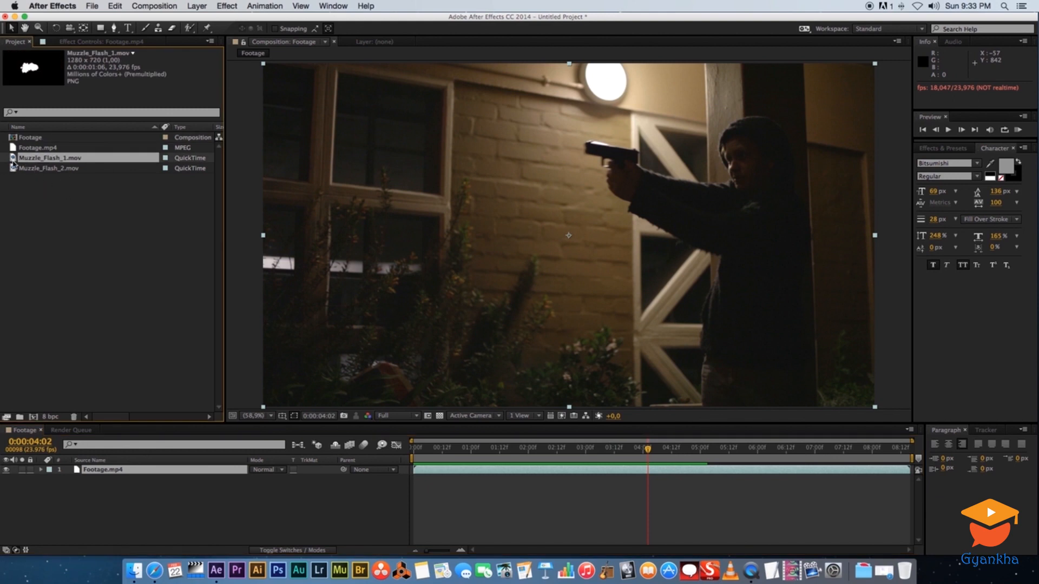
pyautogui.moveTo(12, 161); pyautogui.dragTo(147, 500)
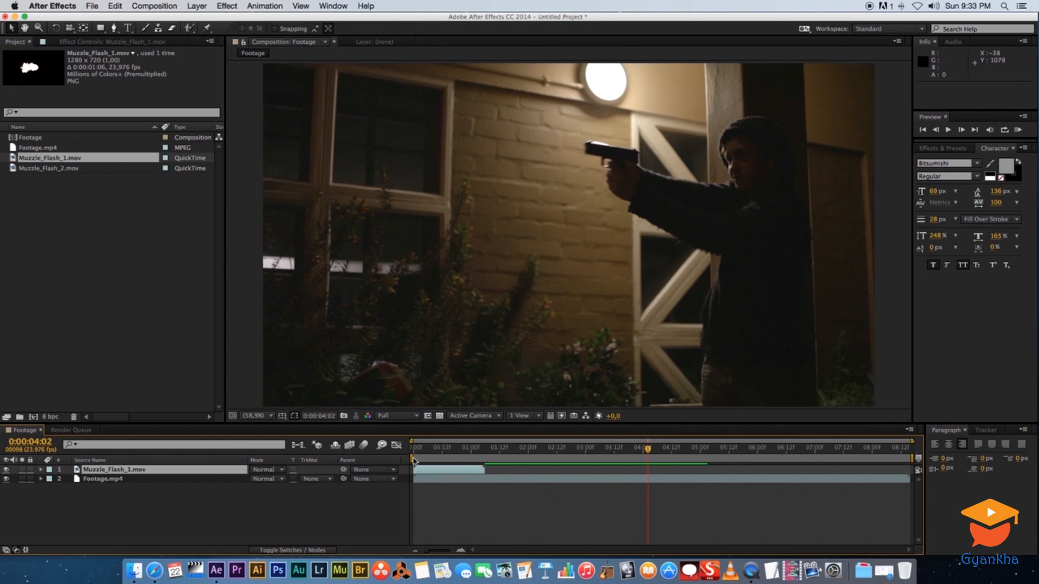
pyautogui.moveTo(432, 472); pyautogui.dragTo(665, 470)
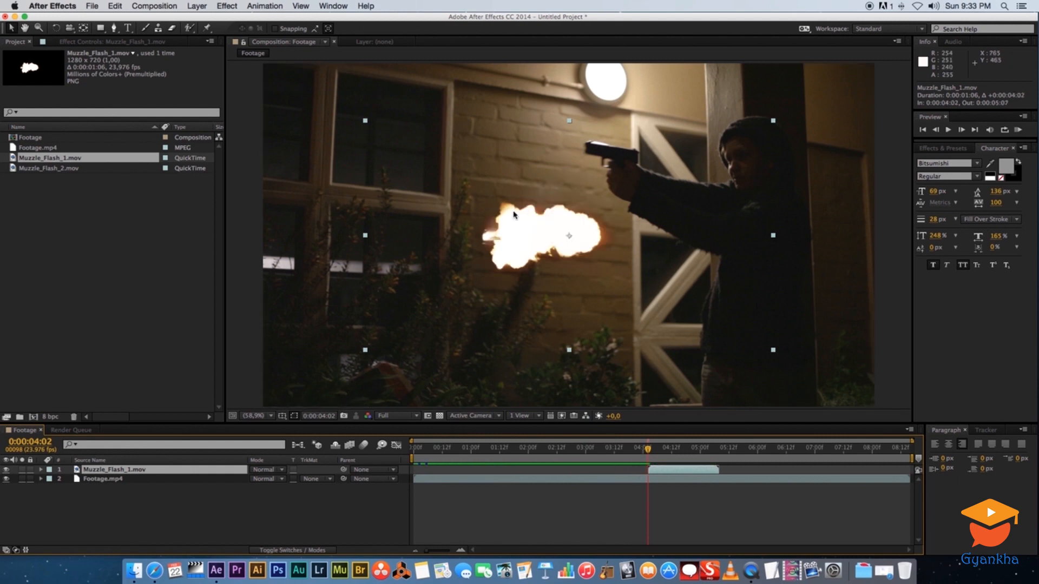
# Rotate the first muzzle flash about 181° so it points away from the gun
pyautogui.moveTo(512, 243); pyautogui.dragTo(501, 195)
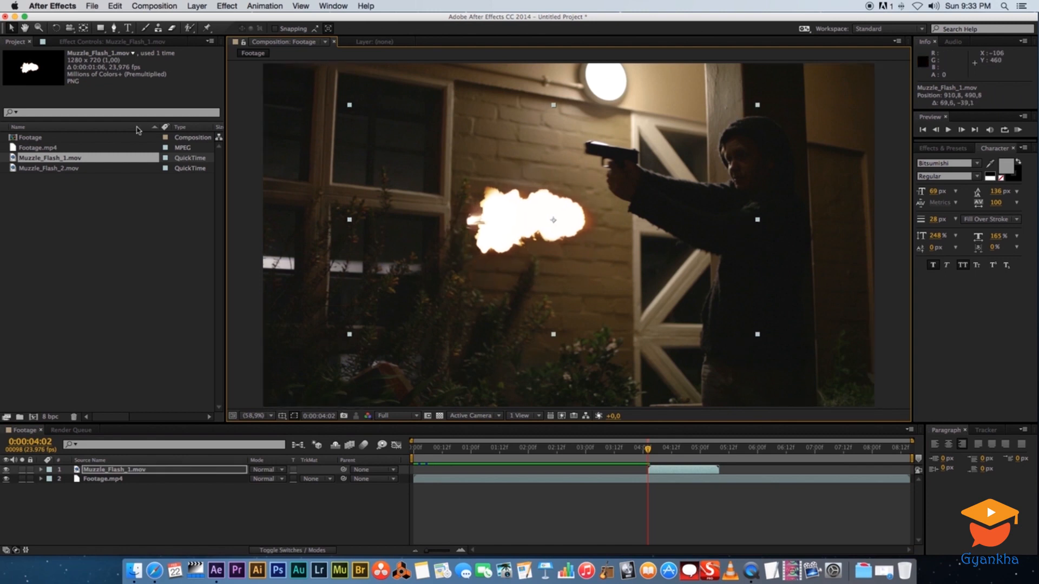
pyautogui.click(56, 28)
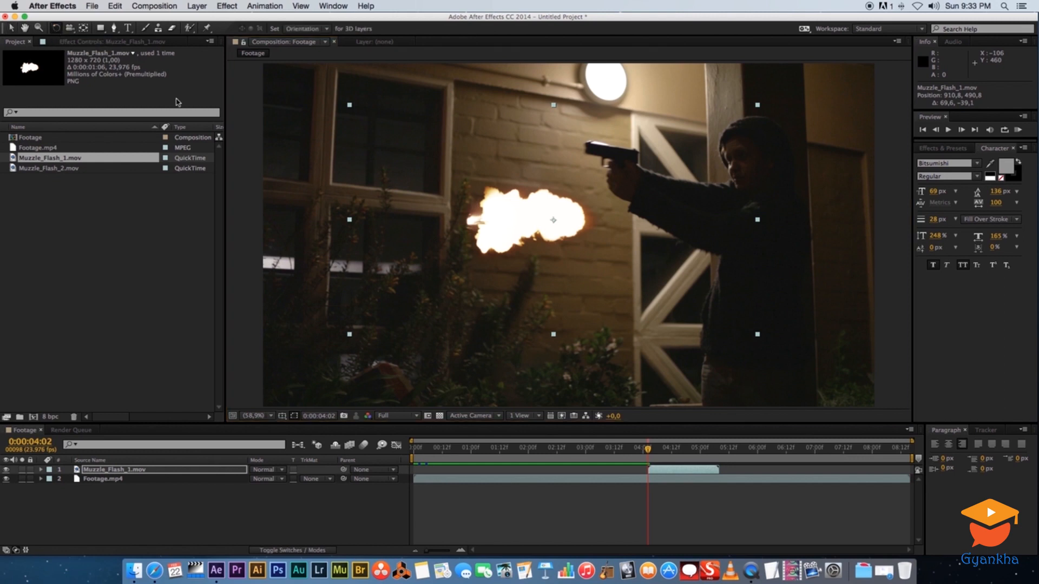
pyautogui.moveTo(403, 154); pyautogui.dragTo(675, 279)
pyautogui.click(12, 28)
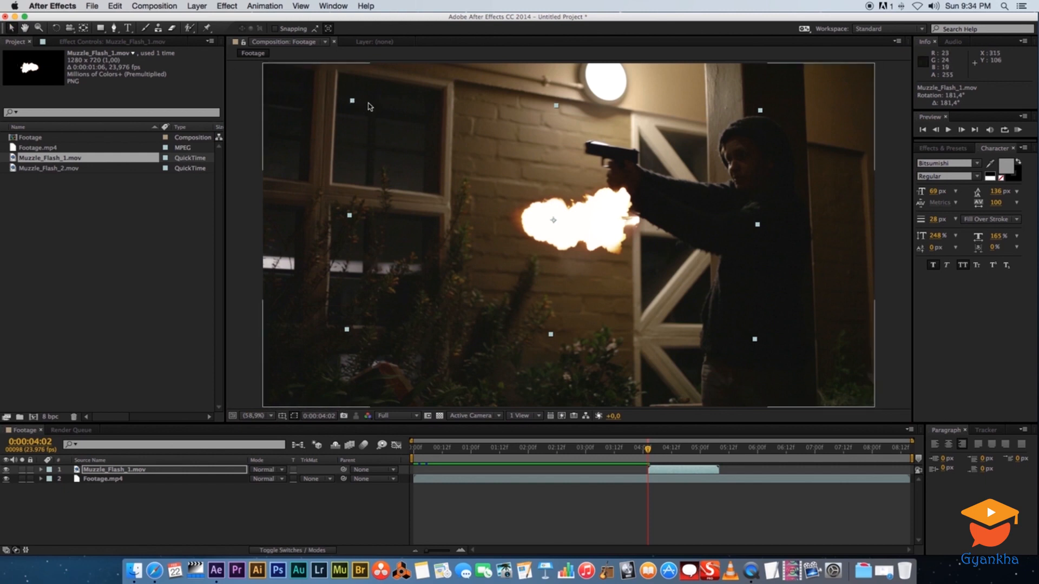
# Scale down the first muzzle flash and position it at the end of the gun barrel
pyautogui.moveTo(353, 101); pyautogui.dragTo(424, 131)
pyautogui.moveTo(588, 230); pyautogui.dragTo(568, 157)
pyautogui.moveTo(404, 218); pyautogui.dragTo(436, 199)
pyautogui.moveTo(565, 156); pyautogui.dragTo(576, 156)
pyautogui.click(369, 513)
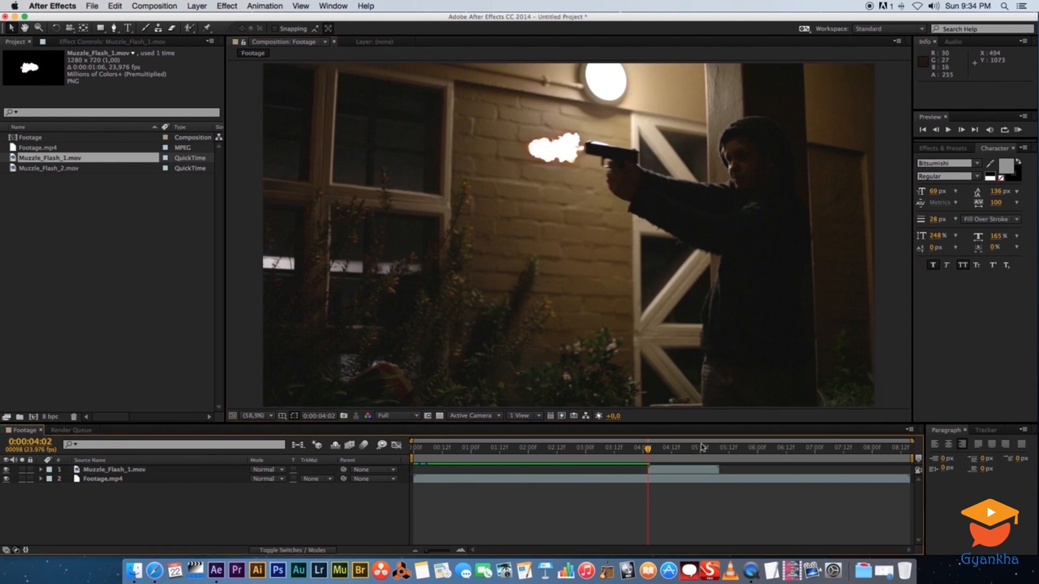
# Preview the first flash's timing around the shot
pyautogui.moveTo(649, 449); pyautogui.dragTo(631, 449)
pyautogui.press('space')
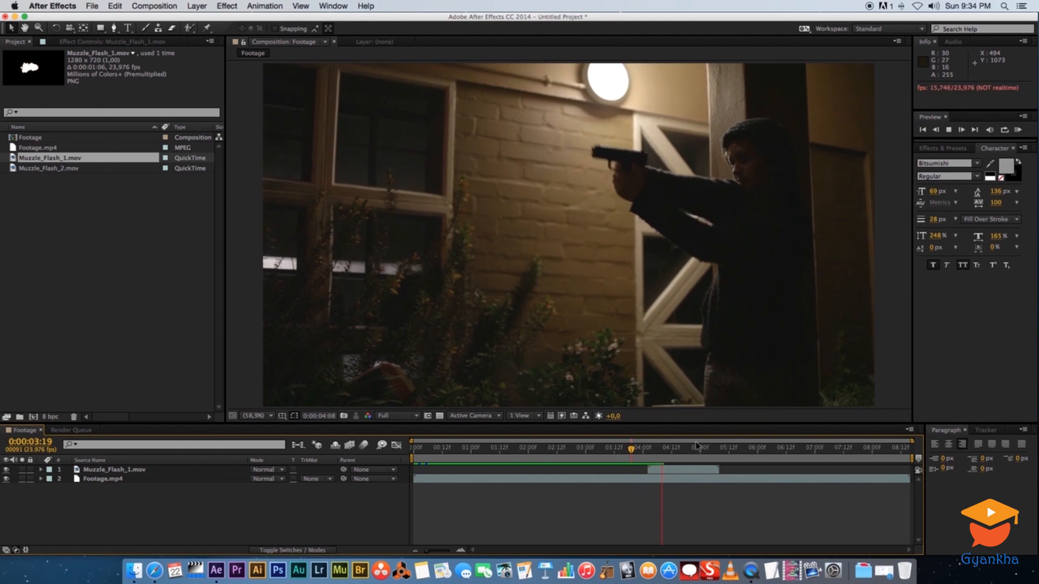
pyautogui.press('space')
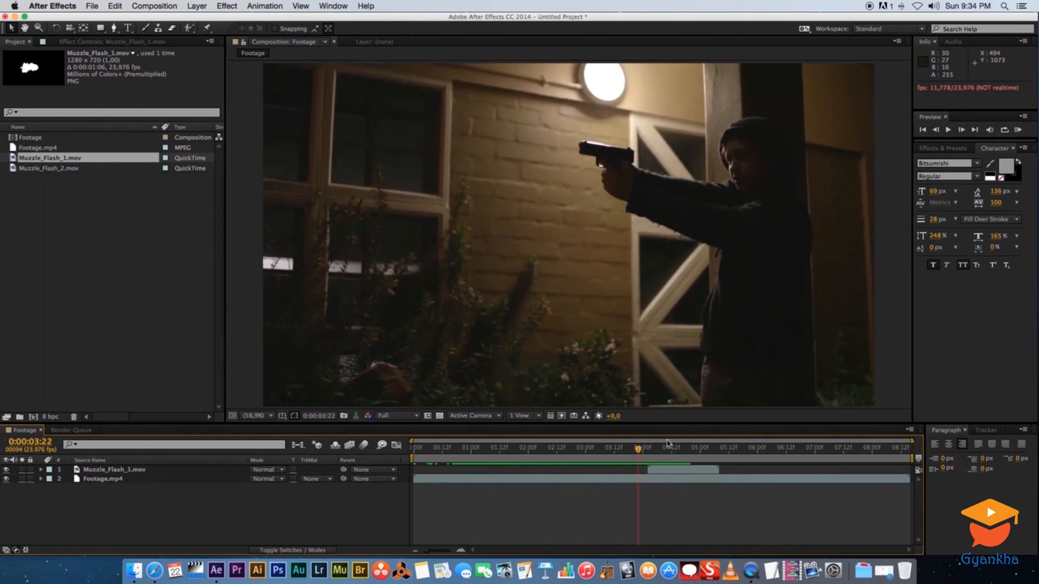
pyautogui.press('space')
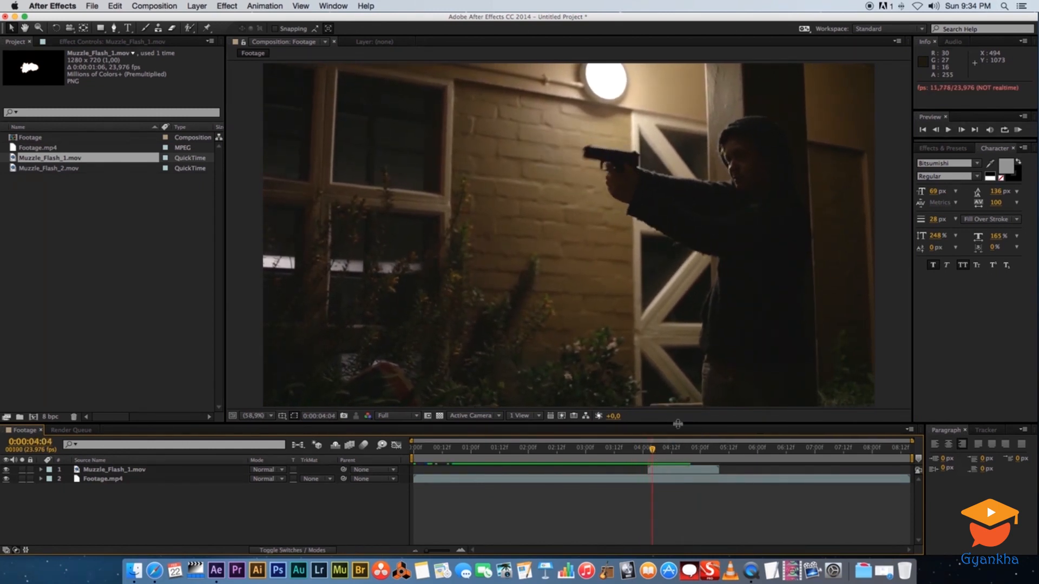
pyautogui.press('pageup')
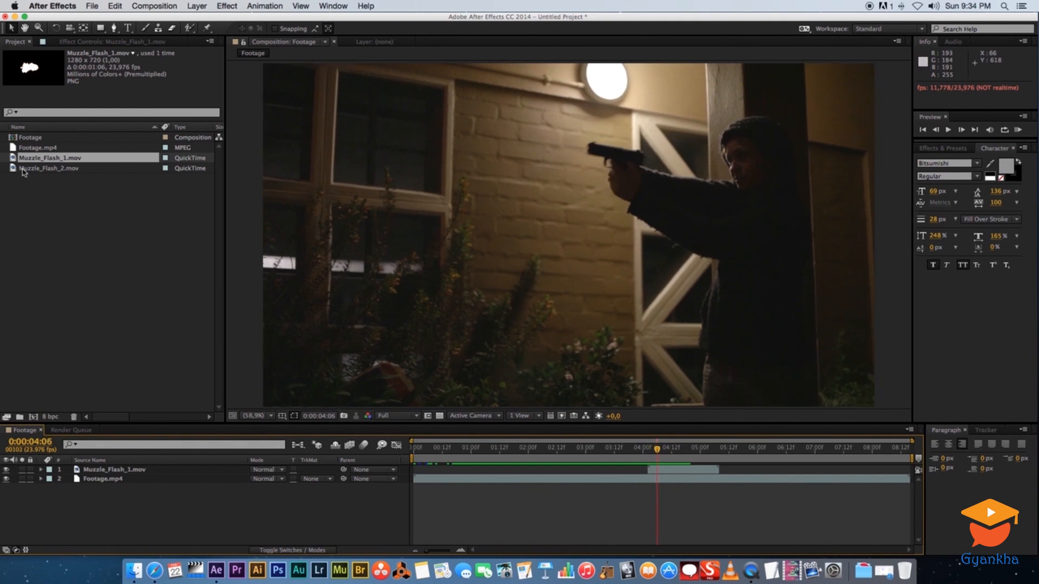
# Add Muzzle_Flash_2.mov above the other layers and move it to start at 0:00:04:06
pyautogui.moveTo(16, 169); pyautogui.dragTo(193, 463)
pyautogui.moveTo(444, 470); pyautogui.dragTo(672, 474)
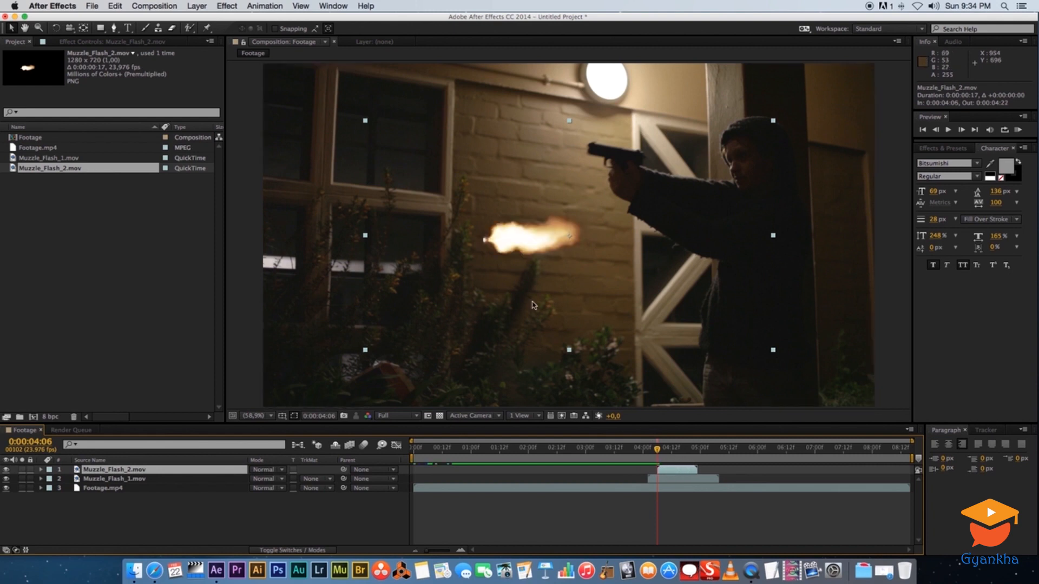
# Rotate the second muzzle flash about 185°, shrink it, and place it at the gun barrel
pyautogui.click(58, 29)
pyautogui.moveTo(475, 145); pyautogui.dragTo(547, 268)
pyautogui.click(10, 30)
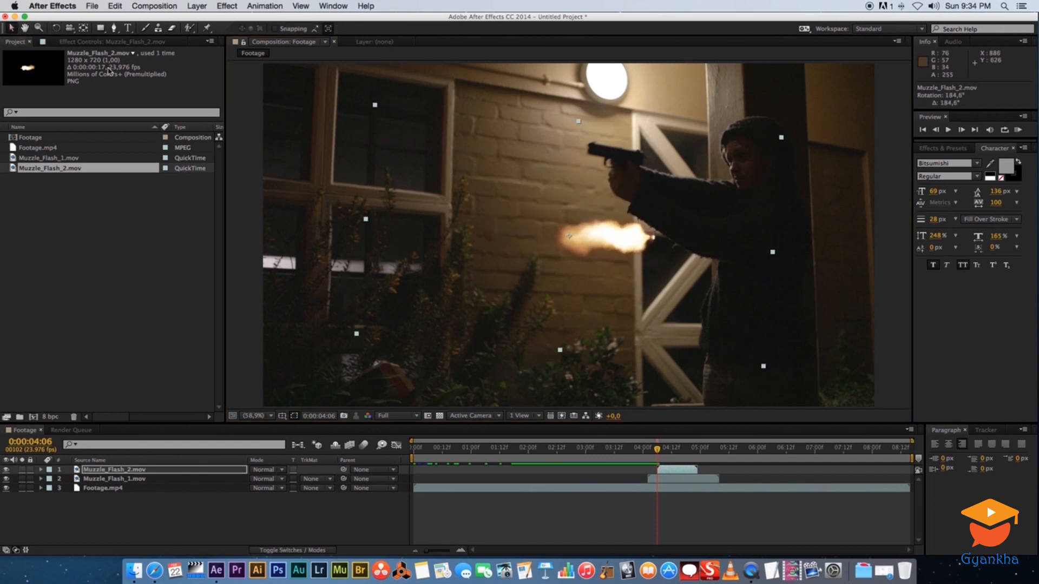
pyautogui.moveTo(375, 107); pyautogui.dragTo(446, 148)
pyautogui.moveTo(607, 243); pyautogui.dragTo(571, 155)
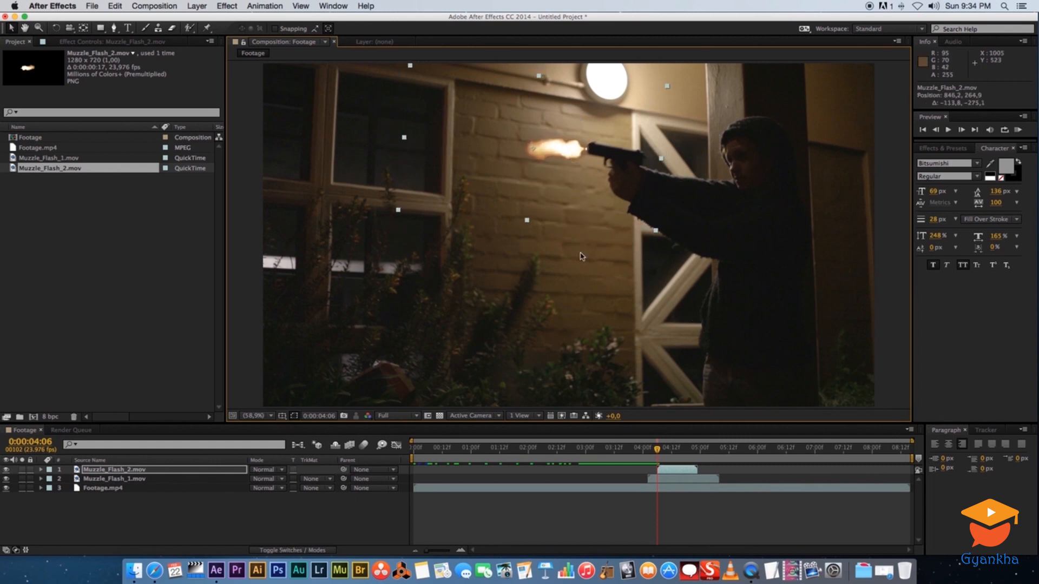
# Preview both flashes around the moment of the shot
pyautogui.press('space')
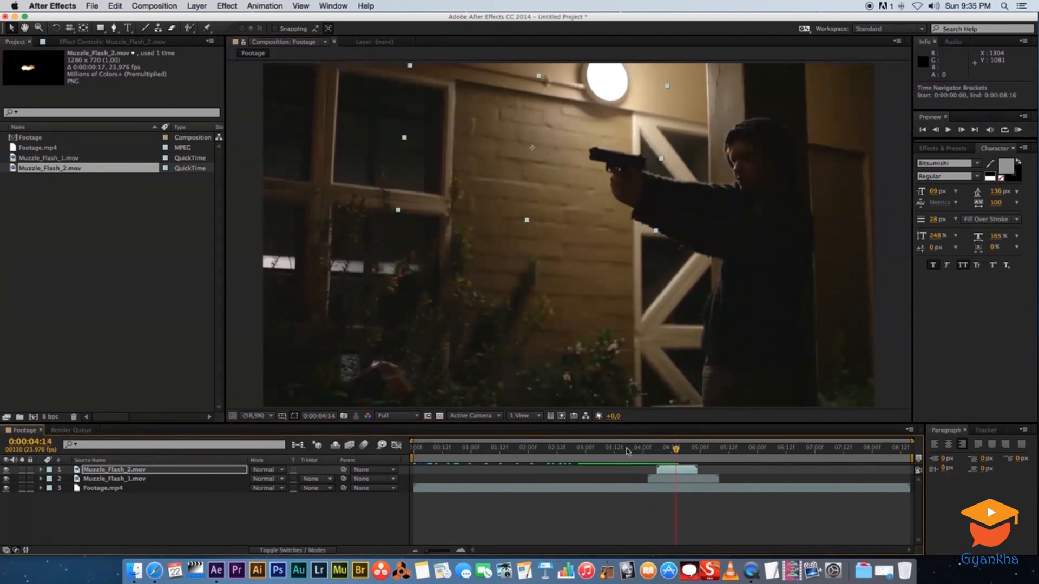
pyautogui.press('space')
pyautogui.press('space')
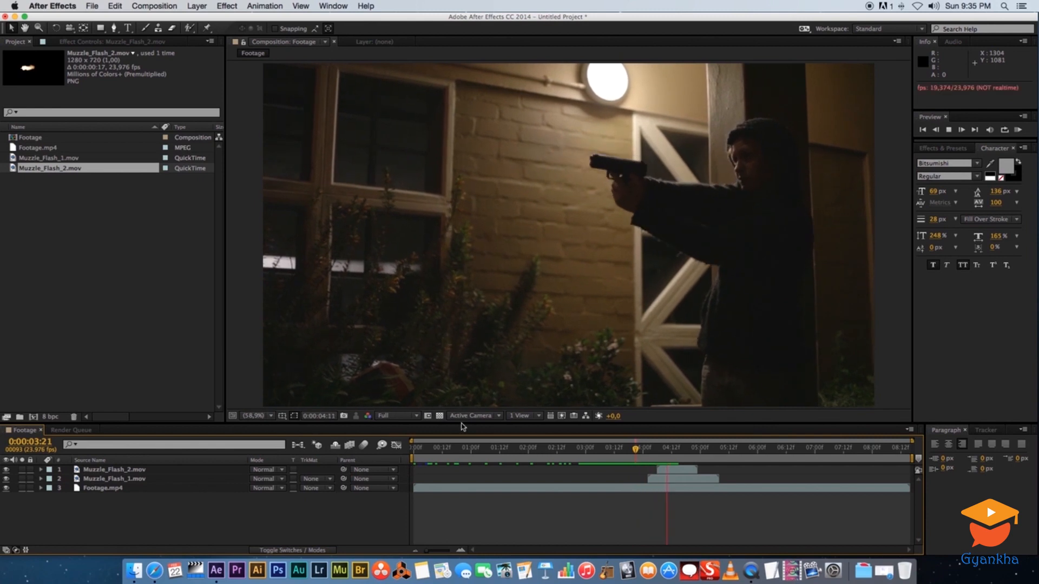
pyautogui.click(643, 452)
pyautogui.moveTo(644, 452); pyautogui.dragTo(657, 451)
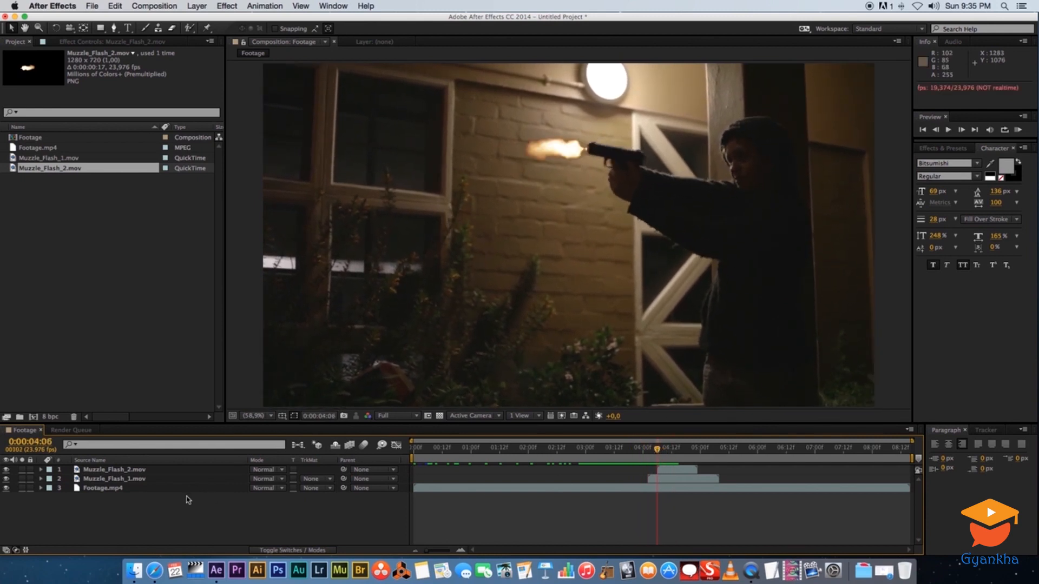
pyautogui.moveTo(658, 448); pyautogui.dragTo(662, 451)
# Set the blending mode of both muzzle flash layers to Add
pyautogui.click(654, 479)
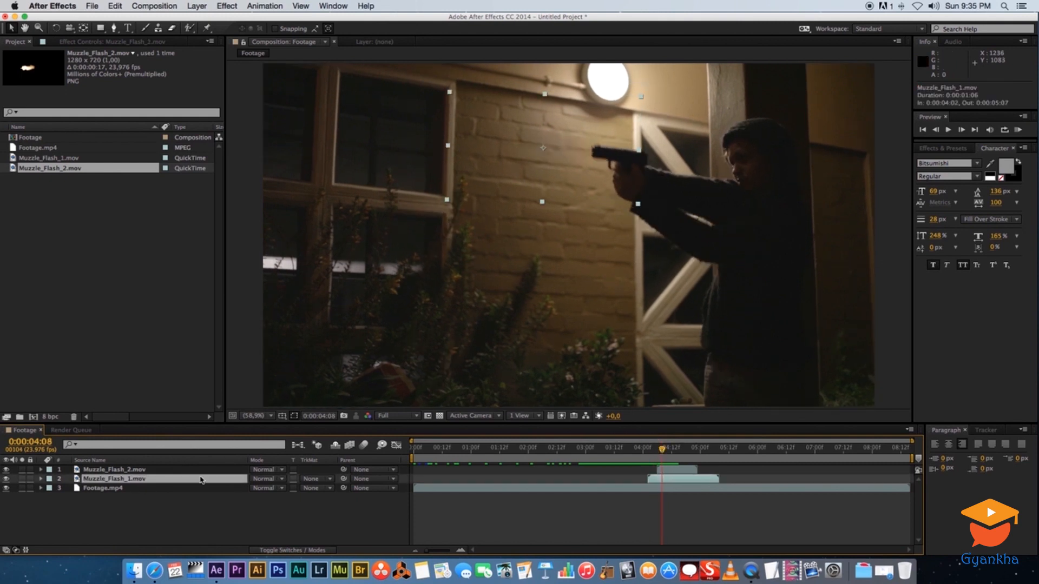
pyautogui.click(146, 470)
pyautogui.click(140, 480)
pyautogui.click(279, 470)
pyautogui.click(208, 510)
pyautogui.click(293, 551)
pyautogui.click(309, 551)
pyautogui.click(132, 470)
pyautogui.click(129, 479)
pyautogui.click(128, 471)
pyautogui.click(282, 471)
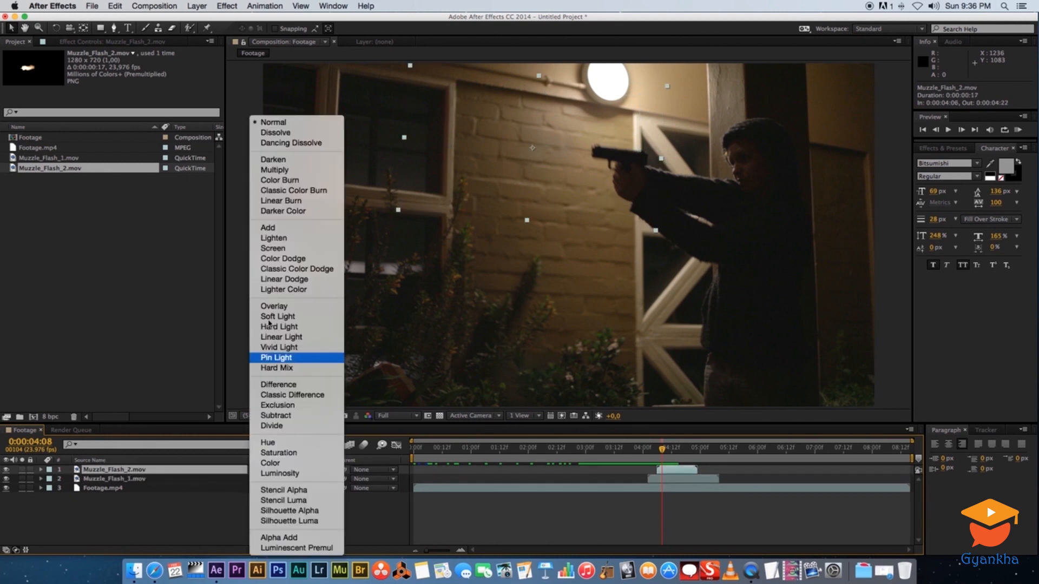
pyautogui.click(272, 229)
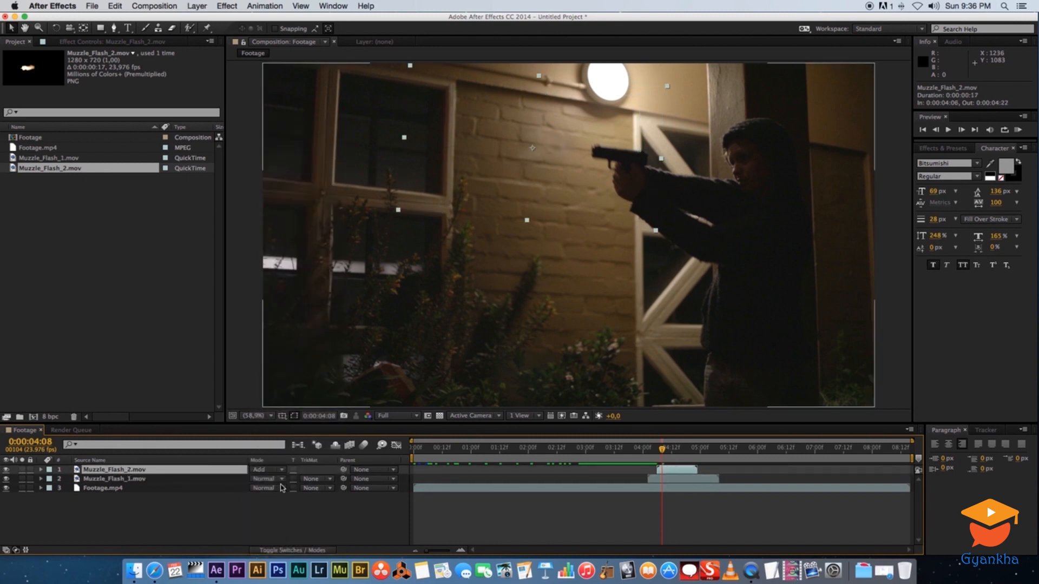
pyautogui.click(282, 480)
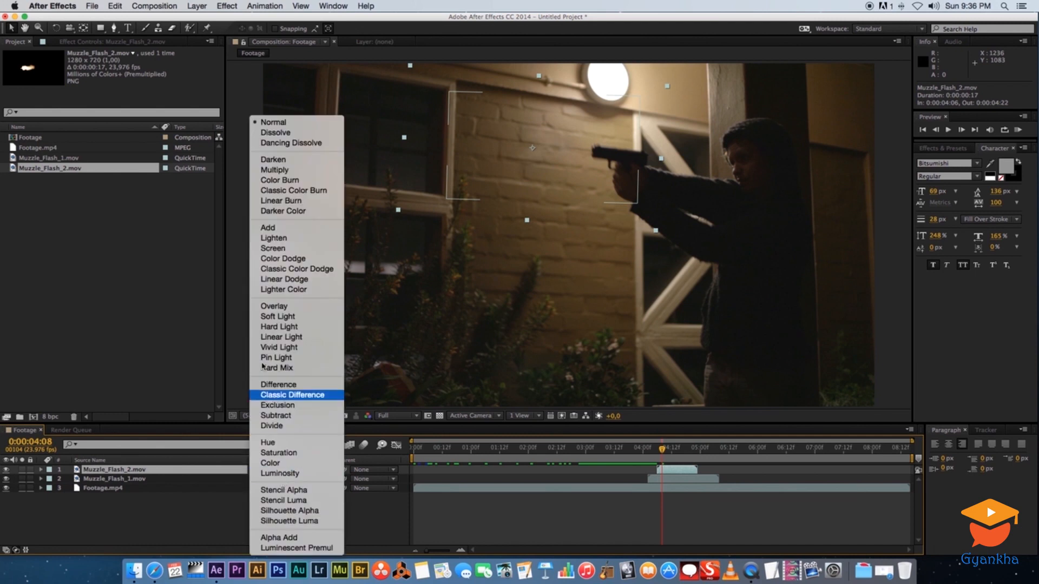
pyautogui.click(277, 230)
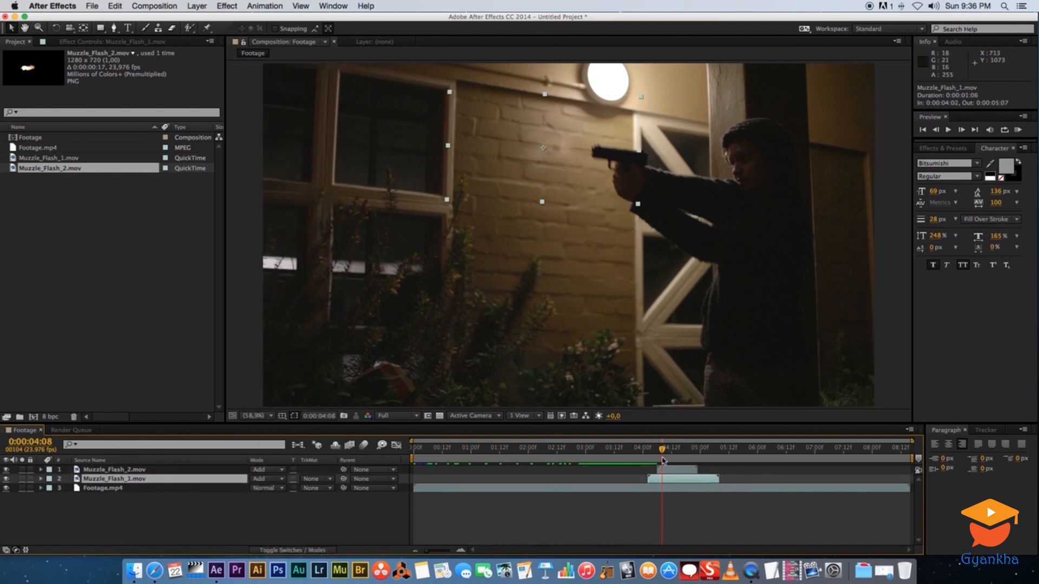
# Try nudging the first muzzle flash's position at 0:00:04:06, and undo the move
pyautogui.moveTo(659, 453)
pyautogui.mouseDown()
pyautogui.moveTo(640, 452)
pyautogui.moveTo(656, 453)
pyautogui.mouseUp()
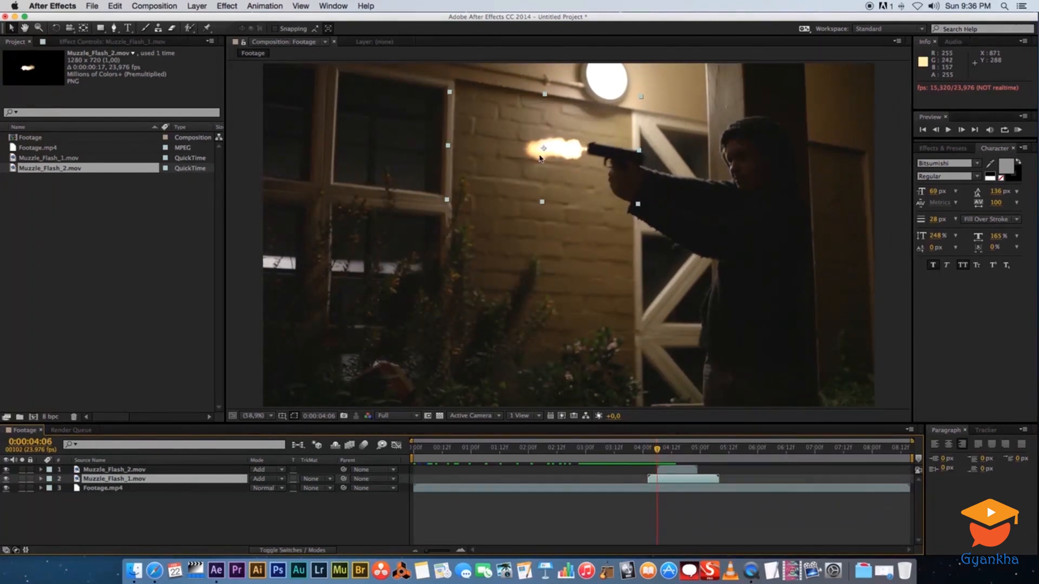
pyautogui.moveTo(570, 157); pyautogui.dragTo(566, 150)
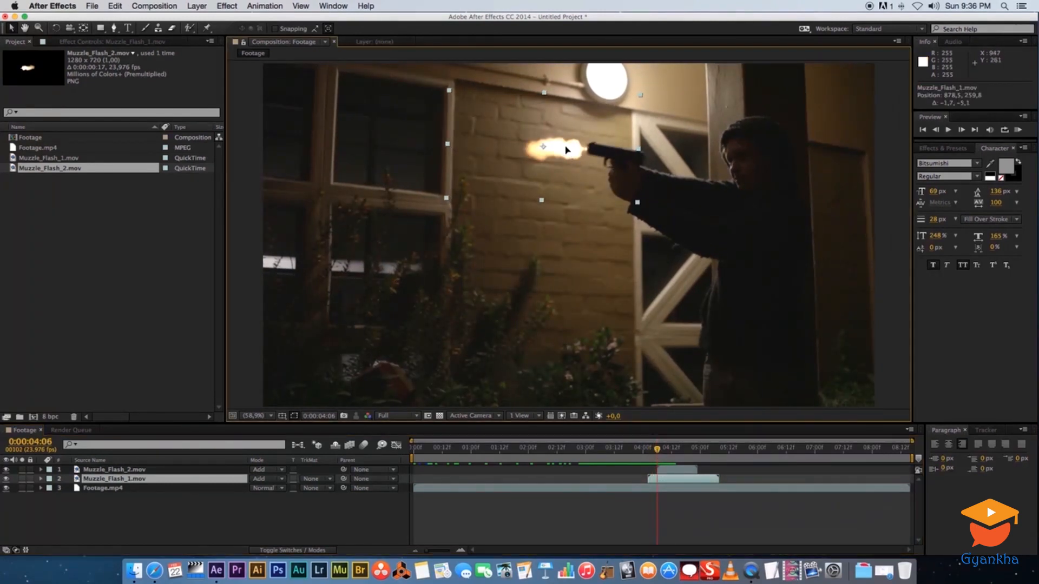
pyautogui.press('super+z')
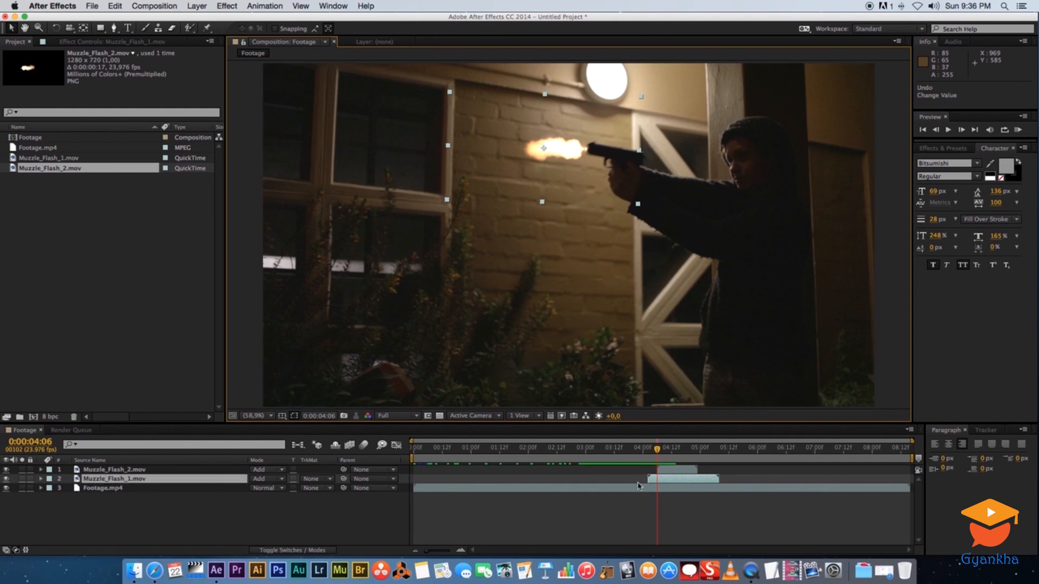
pyautogui.click(514, 151)
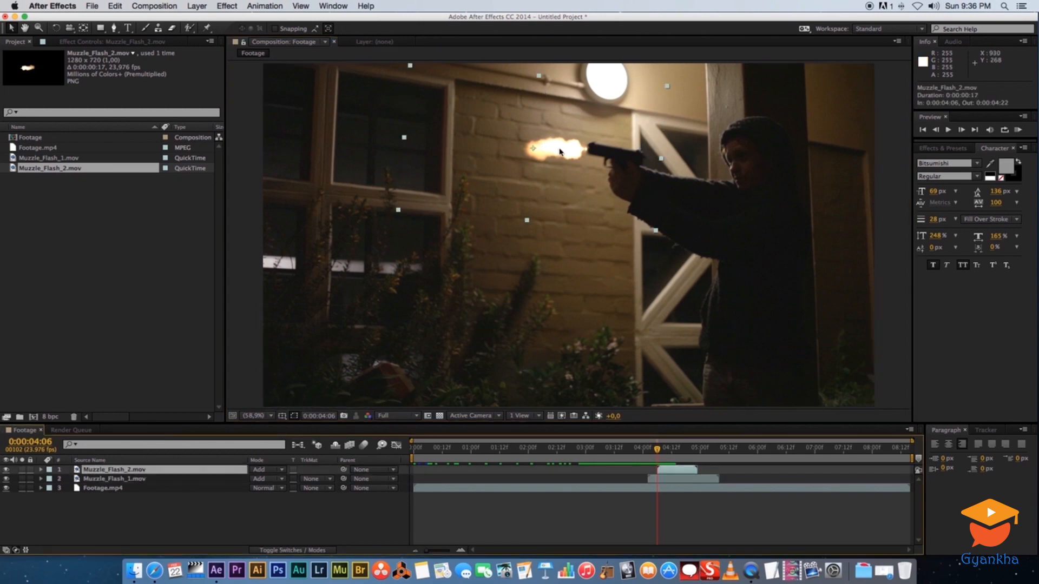
# Step frame by frame around the shot to reach 0:00:04:02
pyautogui.click(647, 449)
pyautogui.moveTo(646, 452); pyautogui.dragTo(664, 374)
pyautogui.moveTo(663, 452); pyautogui.dragTo(652, 451)
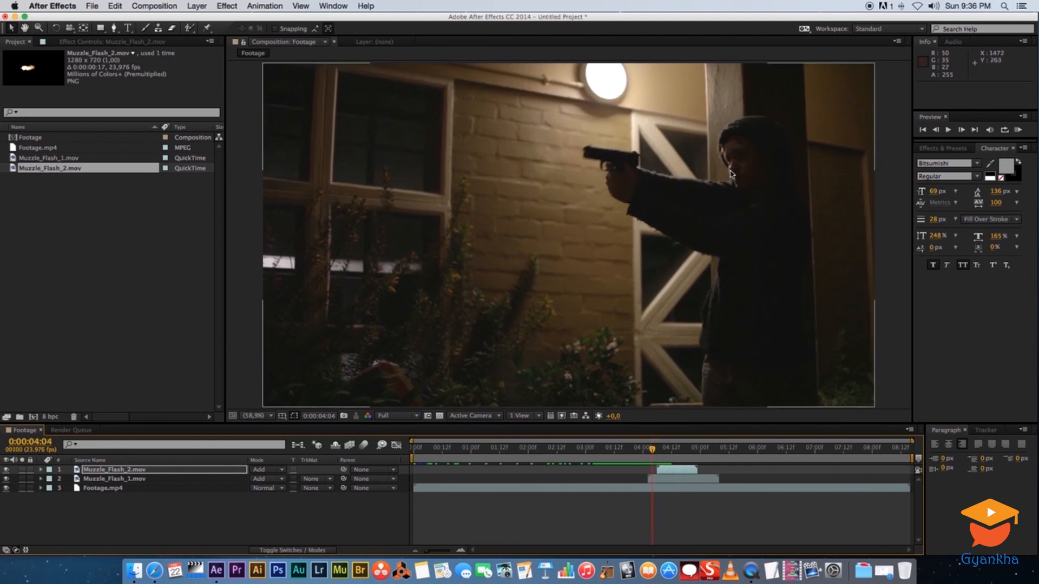
pyautogui.press('pageup')
pyautogui.press('pageup')
pyautogui.press('pagedown')
pyautogui.press('pageup')
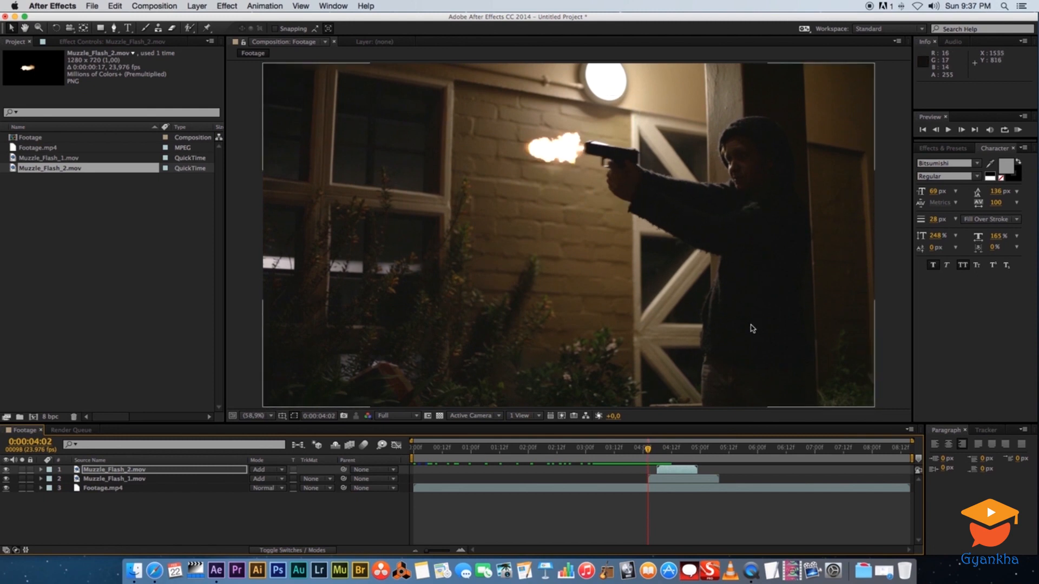
# Duplicate the Footage.mp4 layer and rename the copy Arm
pyautogui.click(104, 517)
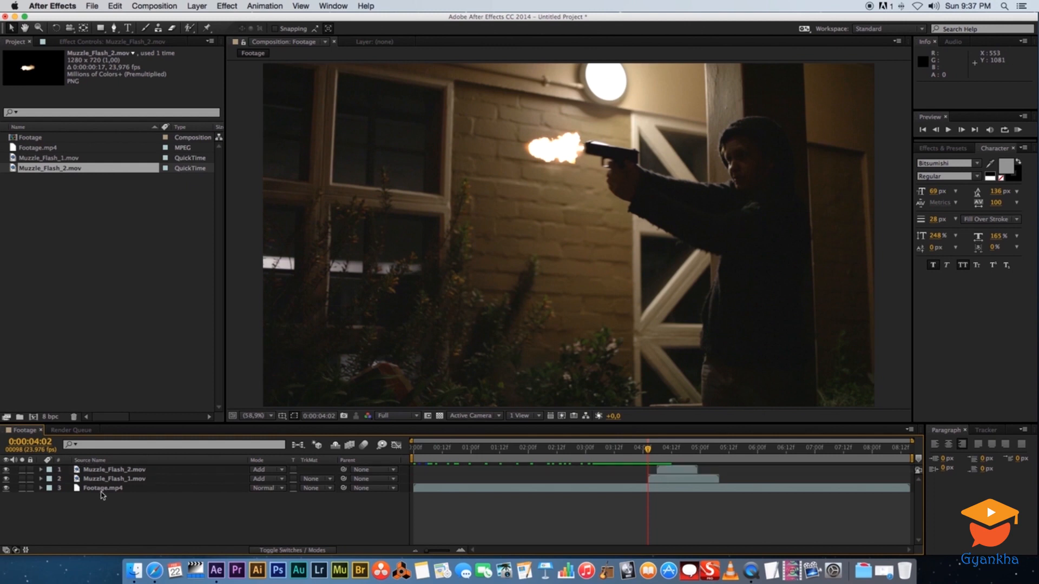
pyautogui.click(105, 488)
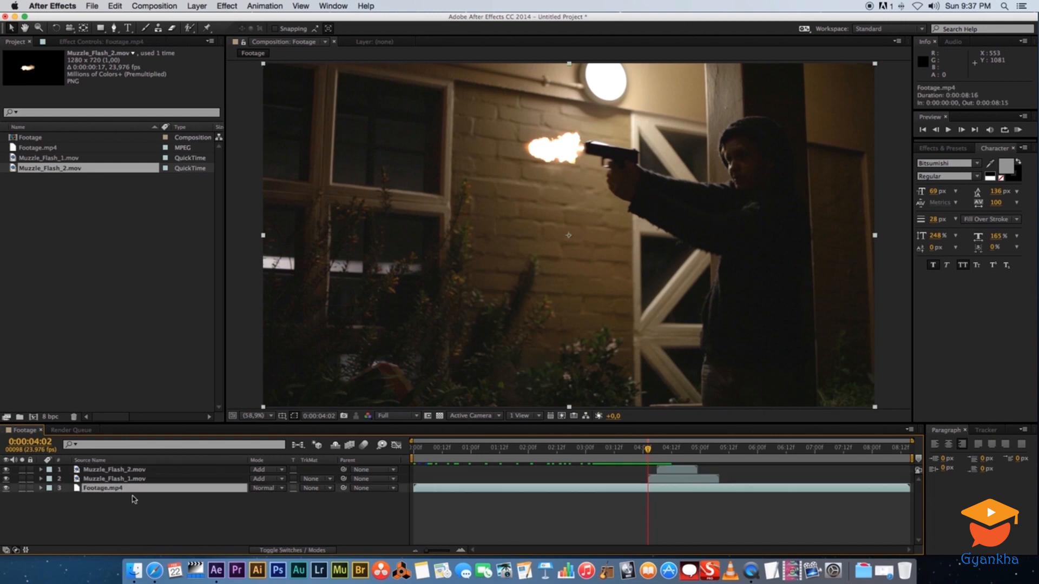
pyautogui.hotkey('ctrl', 'd')
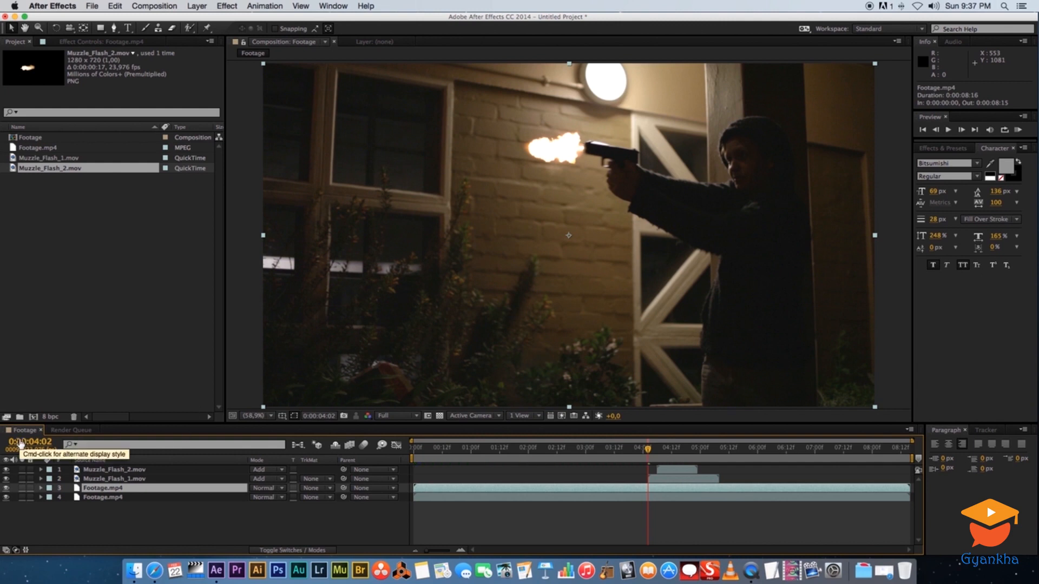
pyautogui.press('Return')
pyautogui.write('Arm')
pyautogui.press('Return')
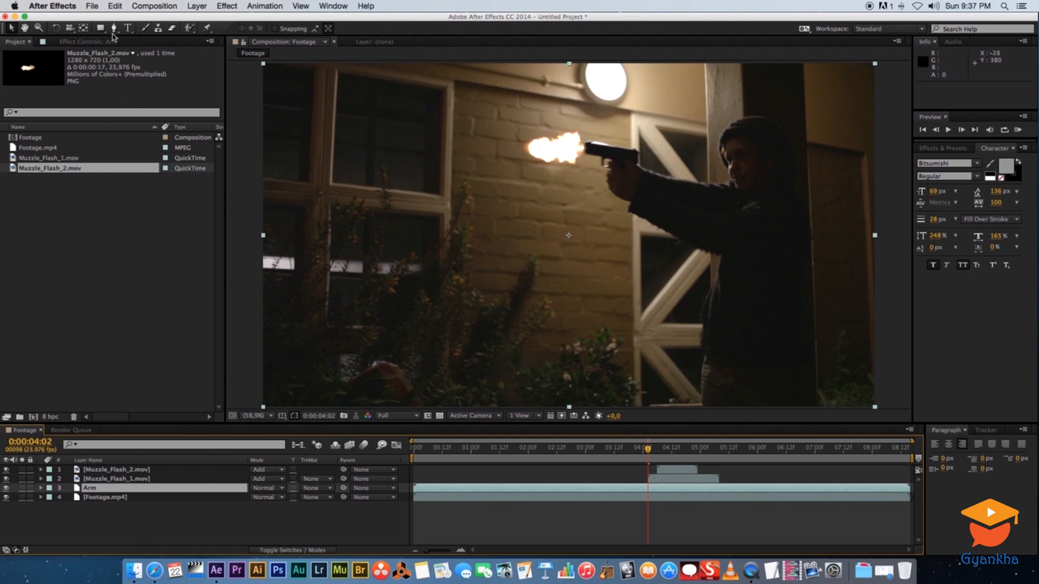
# Draw a mask around the gunman's extended arm on the Arm layer with the Pen tool
pyautogui.click(115, 30)
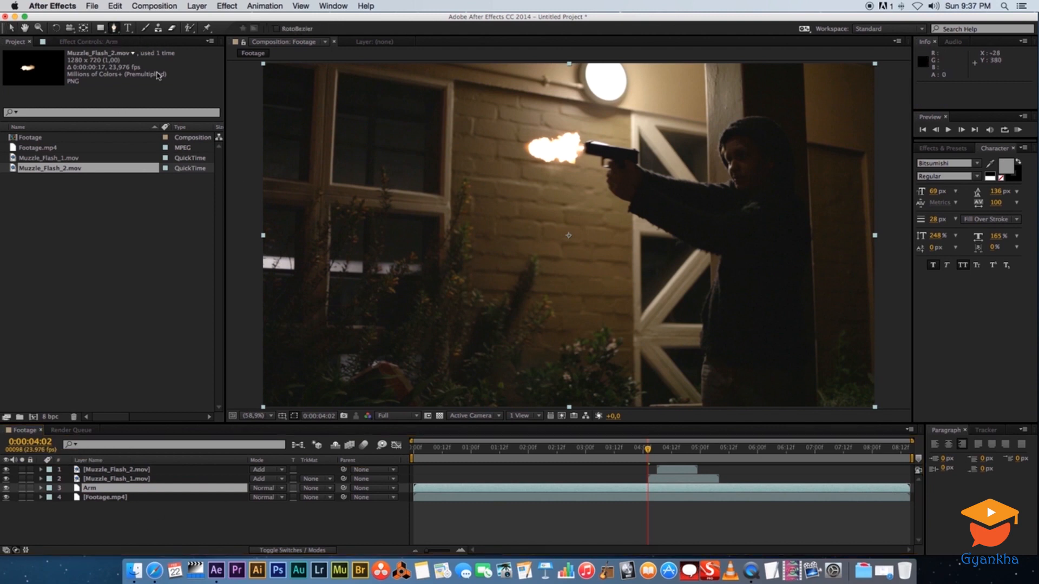
pyautogui.click(647, 173)
pyautogui.click(625, 172)
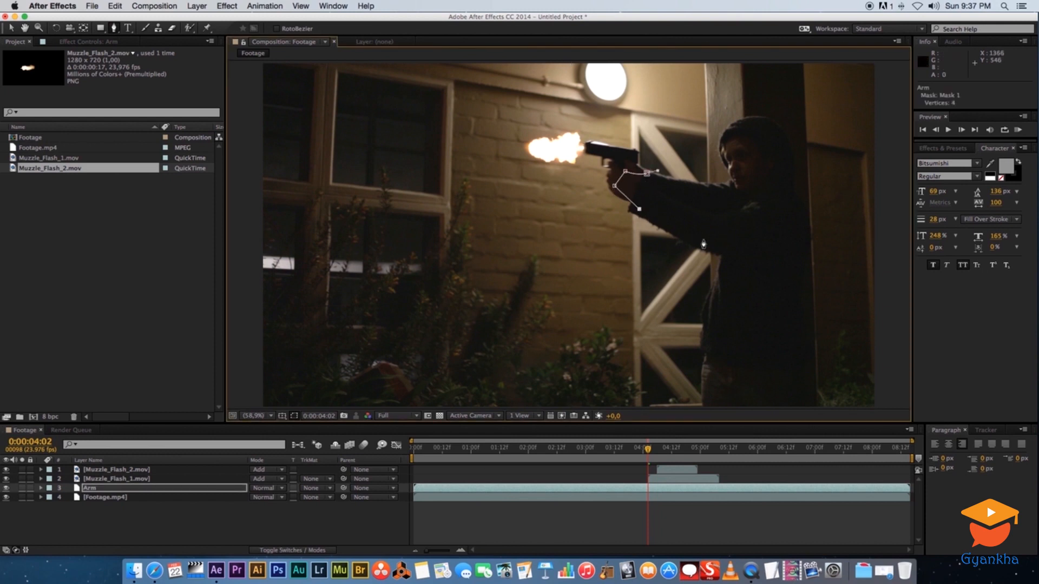
pyautogui.click(733, 204)
pyautogui.click(713, 190)
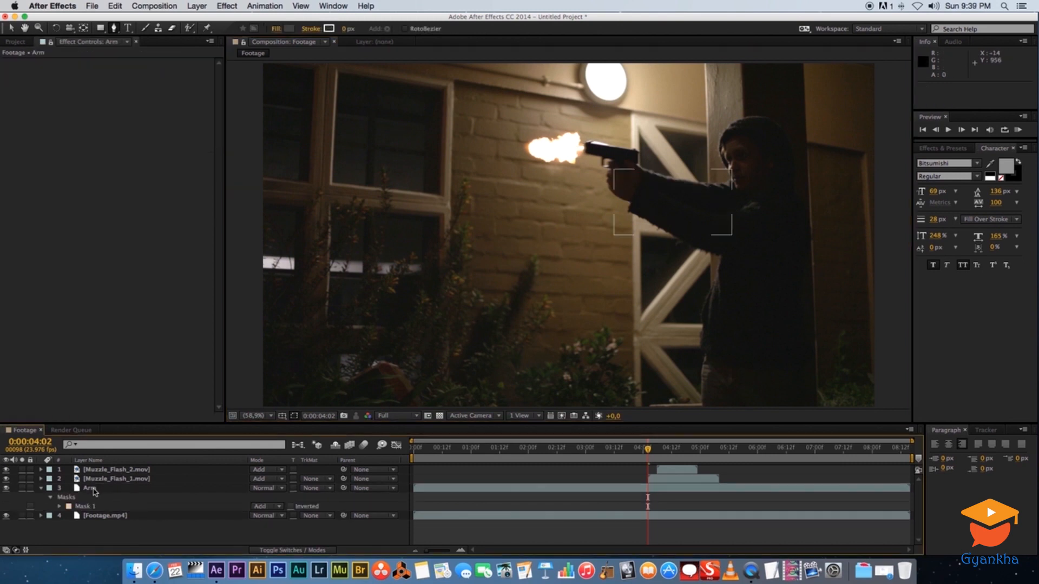
# Apply a Curves effect to the Arm layer and raise the curve to brighten the arm
pyautogui.rightClick(93, 490)
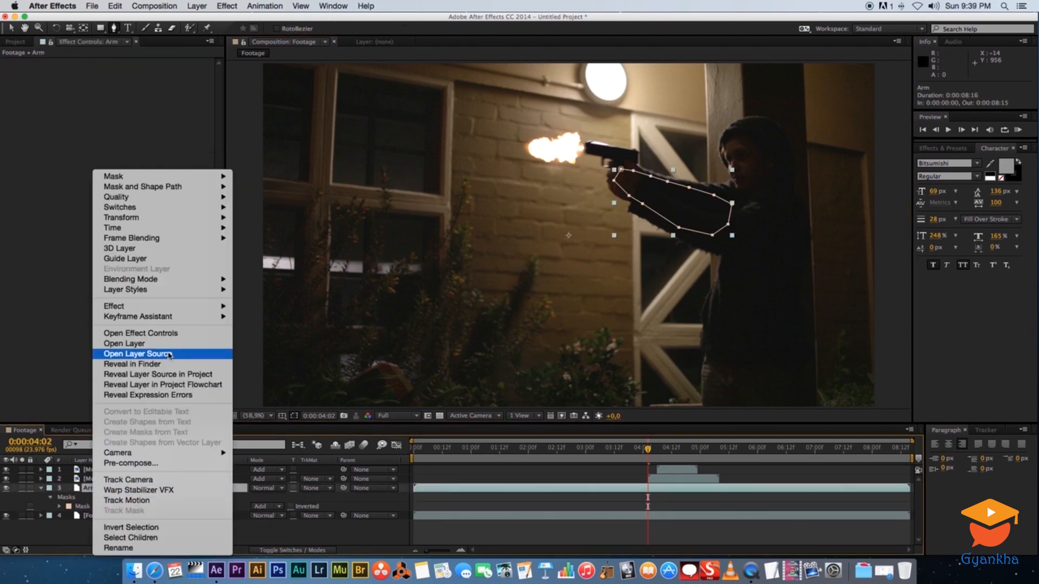
pyautogui.moveTo(221, 308)
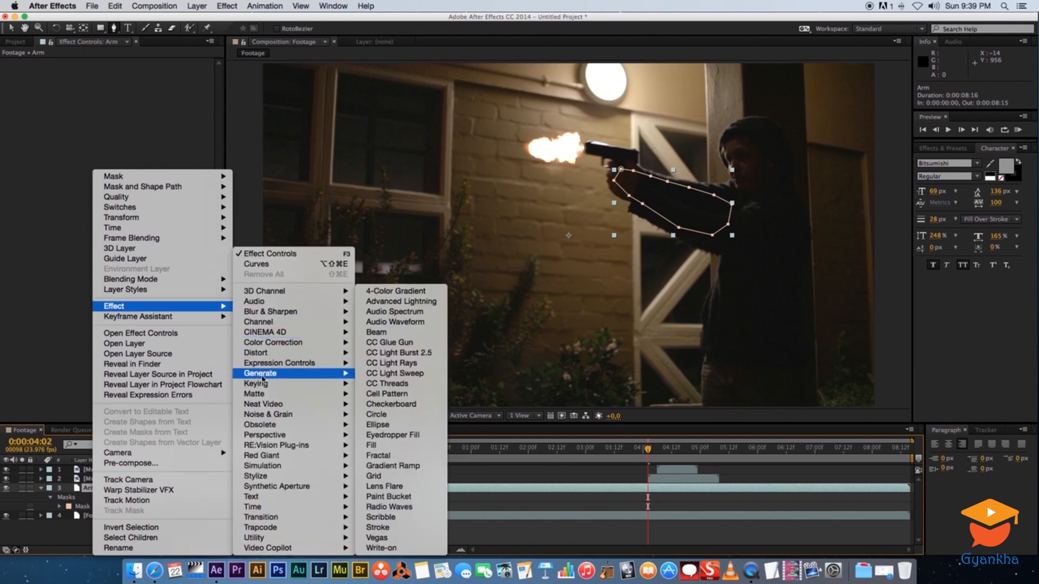
pyautogui.moveTo(275, 344)
pyautogui.click(383, 406)
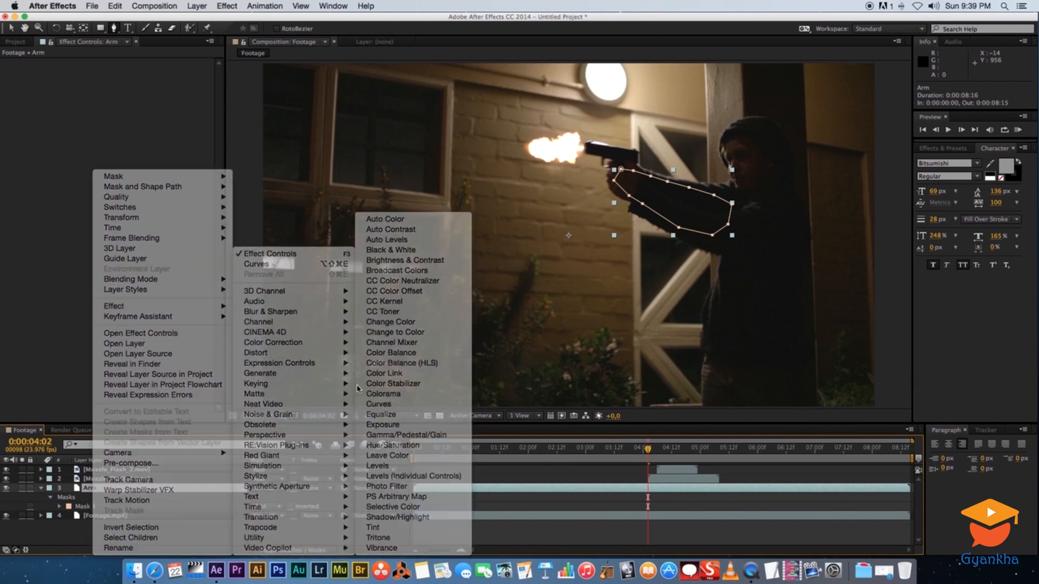
pyautogui.moveTo(96, 166); pyautogui.dragTo(83, 146)
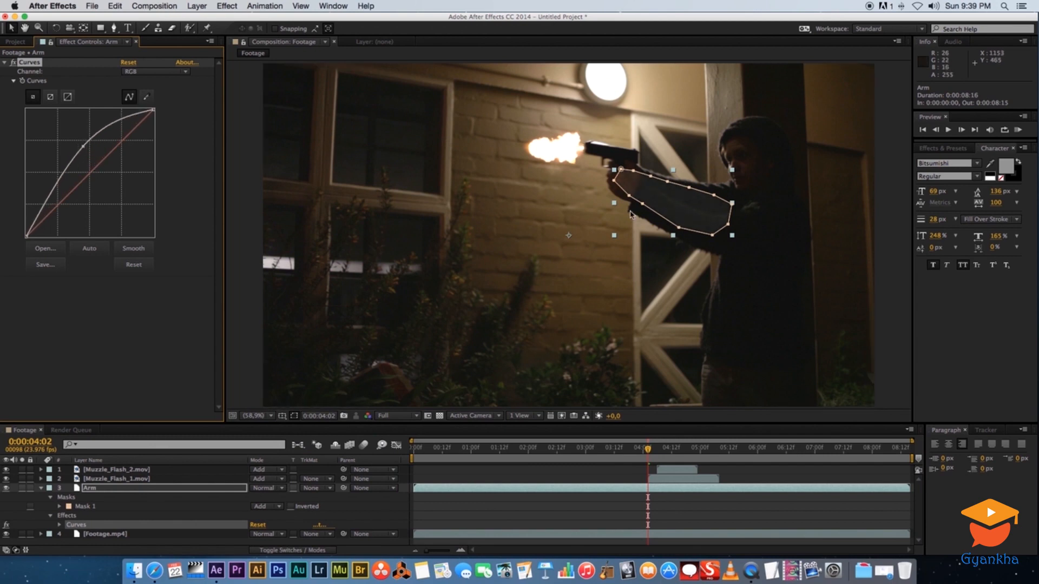
# Set the Arm layer's mask feather to 100 pixels
pyautogui.click(59, 506)
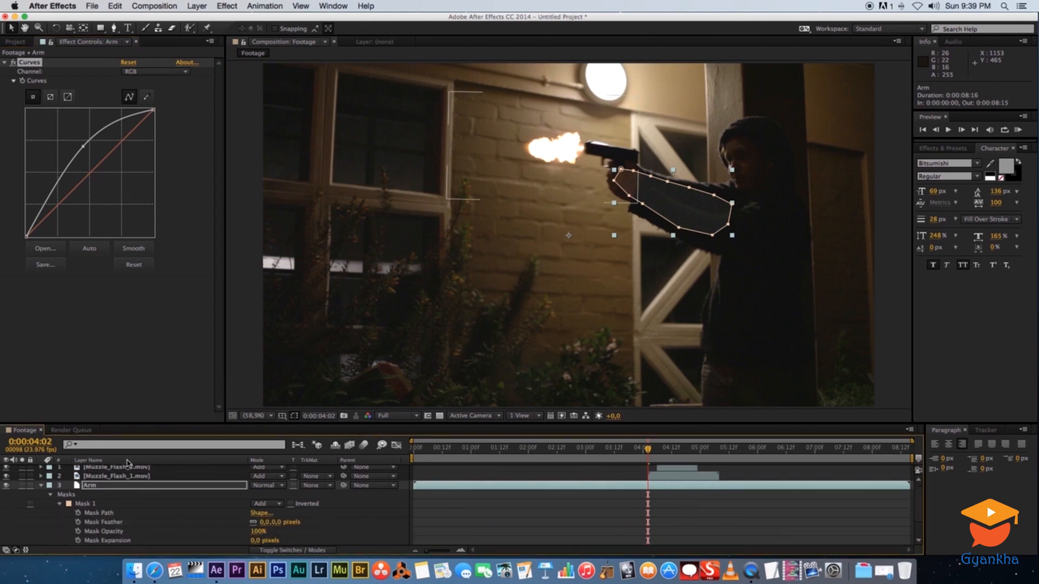
pyautogui.moveTo(174, 424); pyautogui.dragTo(174, 401)
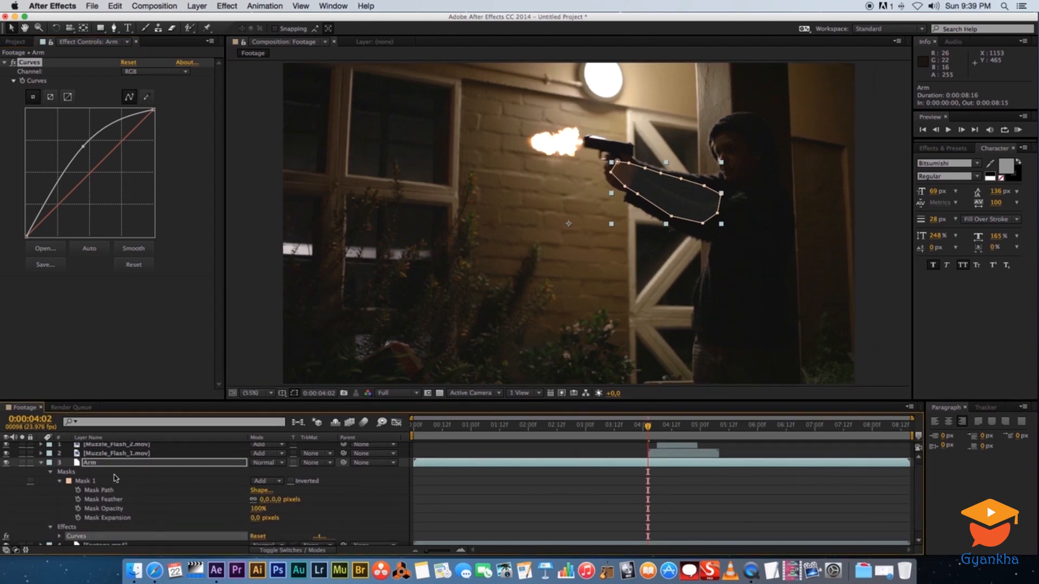
pyautogui.moveTo(265, 500); pyautogui.dragTo(320, 498)
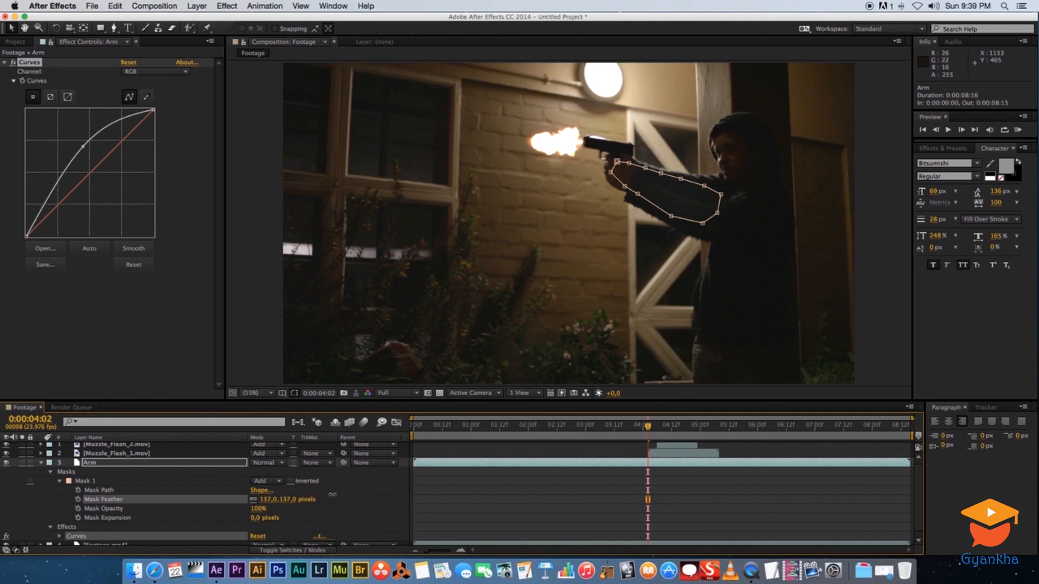
pyautogui.click(268, 500)
pyautogui.write('100')
pyautogui.press('Return')
pyautogui.click(43, 466)
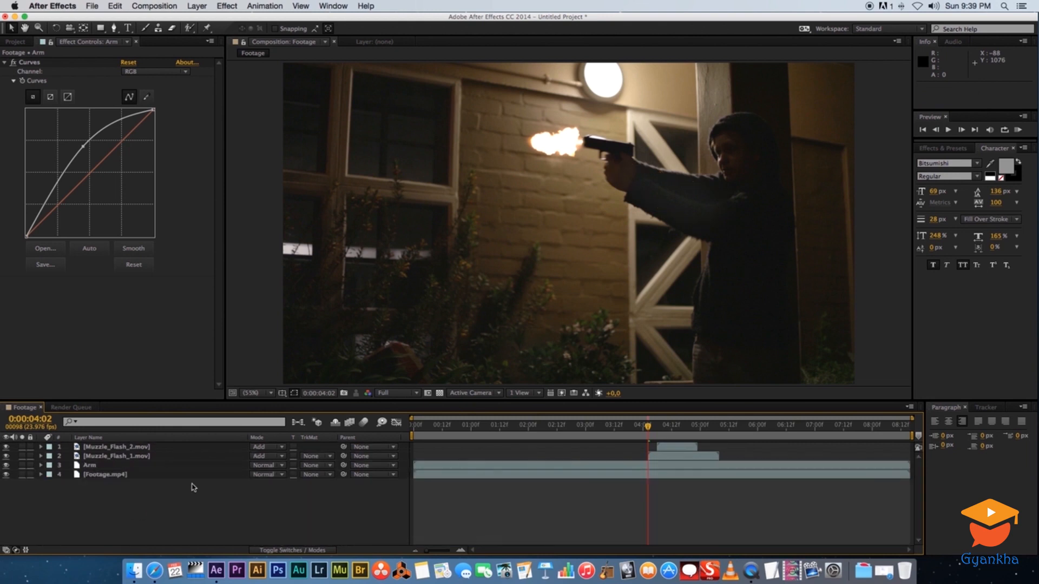
# Duplicate the Footage.mp4 layer again and rename the copy Face
pyautogui.click(94, 511)
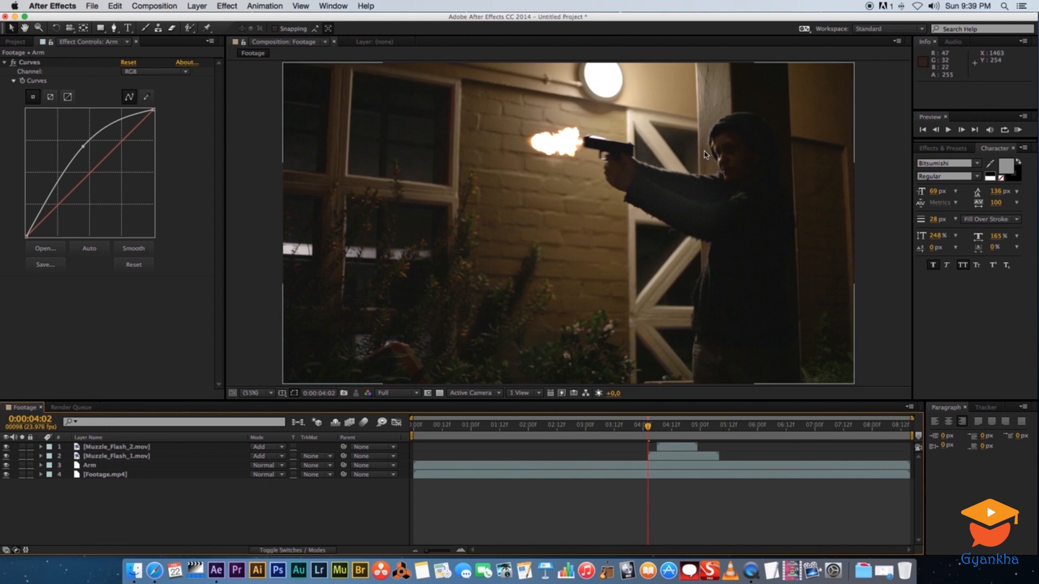
pyautogui.click(85, 476)
pyautogui.click(105, 476)
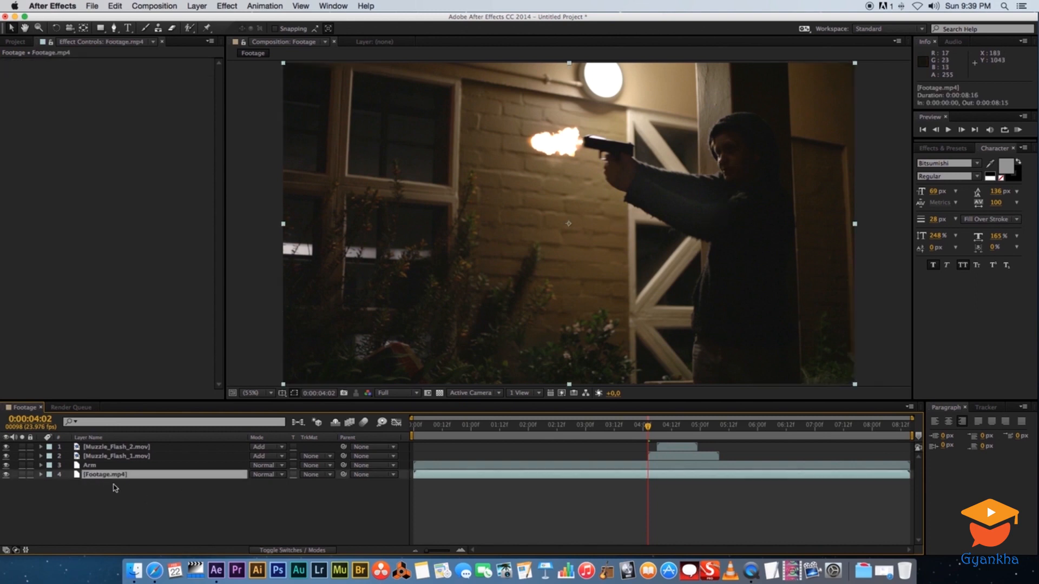
pyautogui.press('super+d')
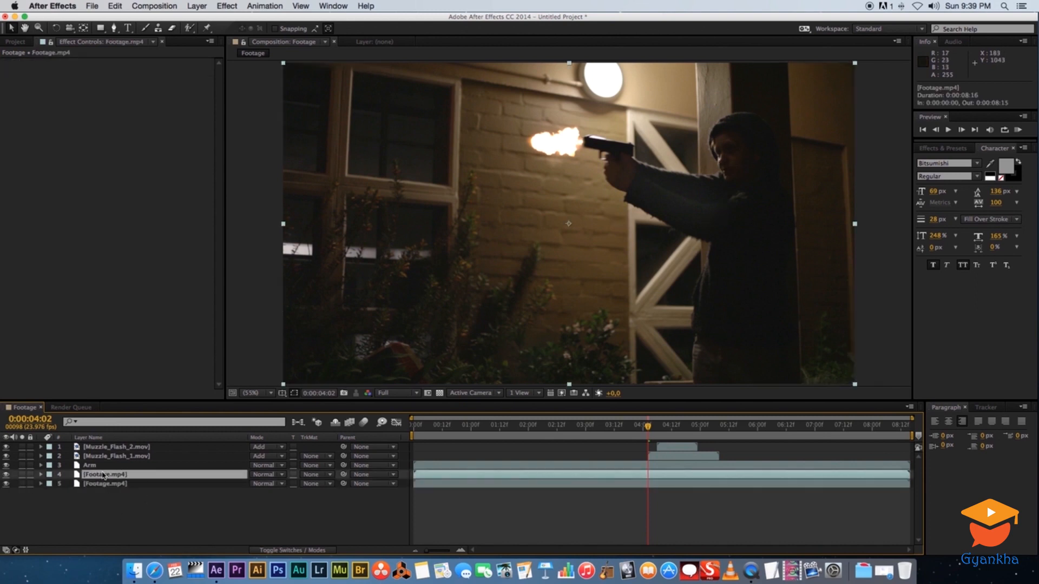
pyautogui.press('Return')
pyautogui.write('F')
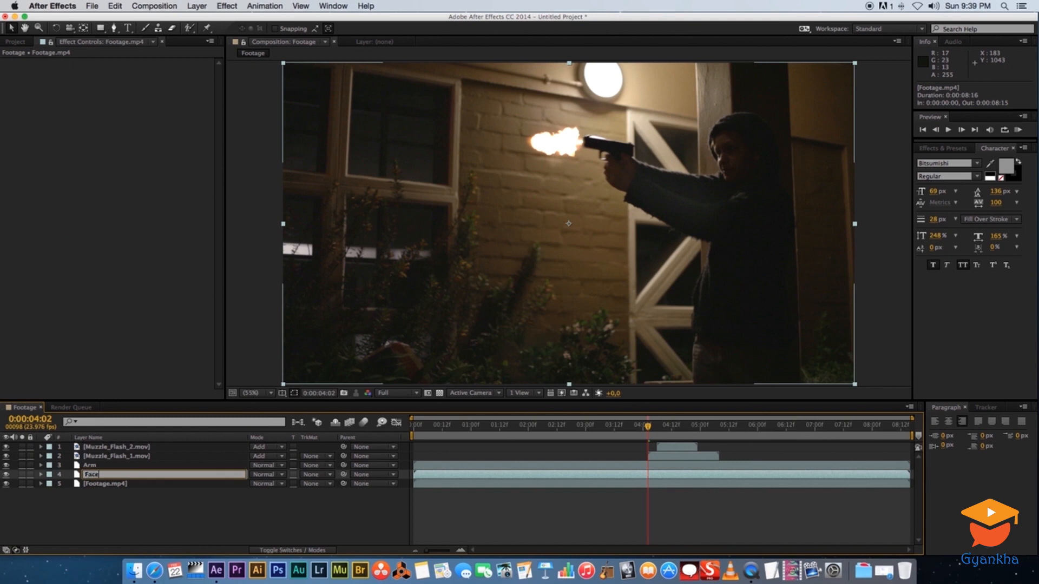
pyautogui.write('ace')
pyautogui.press('Return')
# Draw a mask around the gunman's face on the Face layer with the Pen tool
pyautogui.click(114, 28)
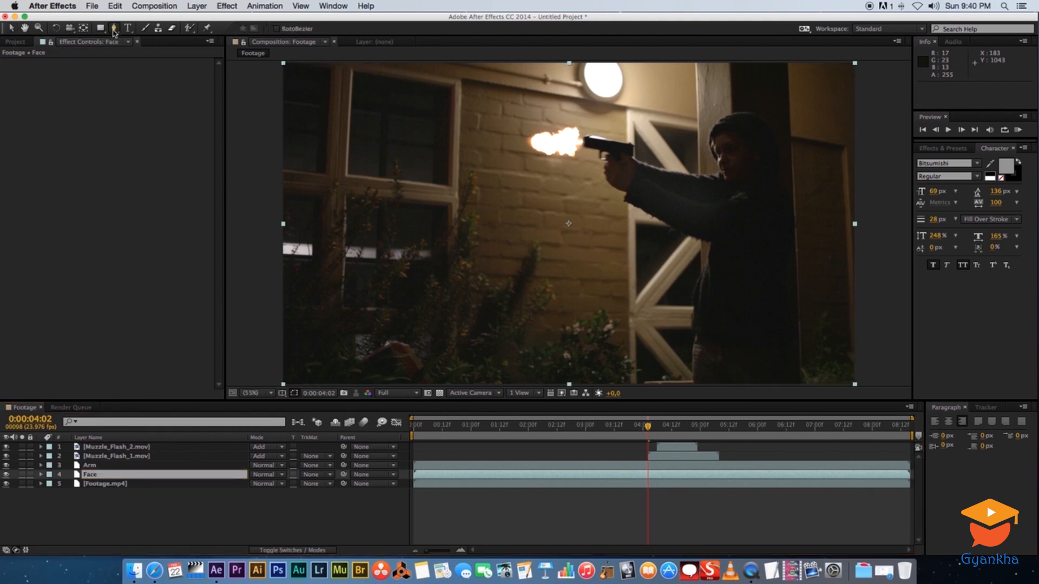
pyautogui.click(721, 134)
pyautogui.click(717, 158)
pyautogui.click(728, 180)
pyautogui.click(739, 166)
pyautogui.click(724, 134)
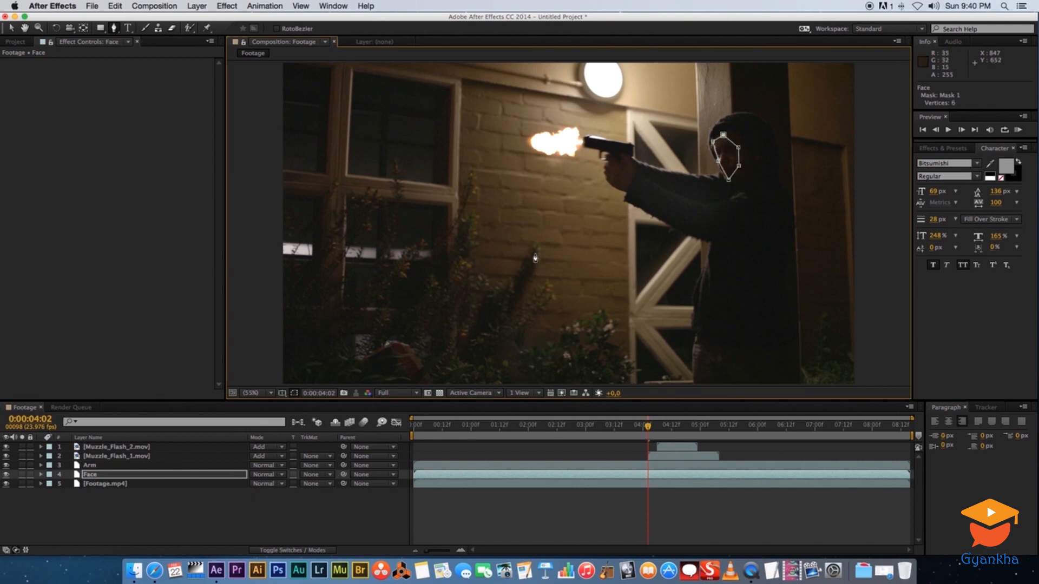
# Copy the Curves effect from the Arm layer and paste it onto the Face layer
pyautogui.click(90, 466)
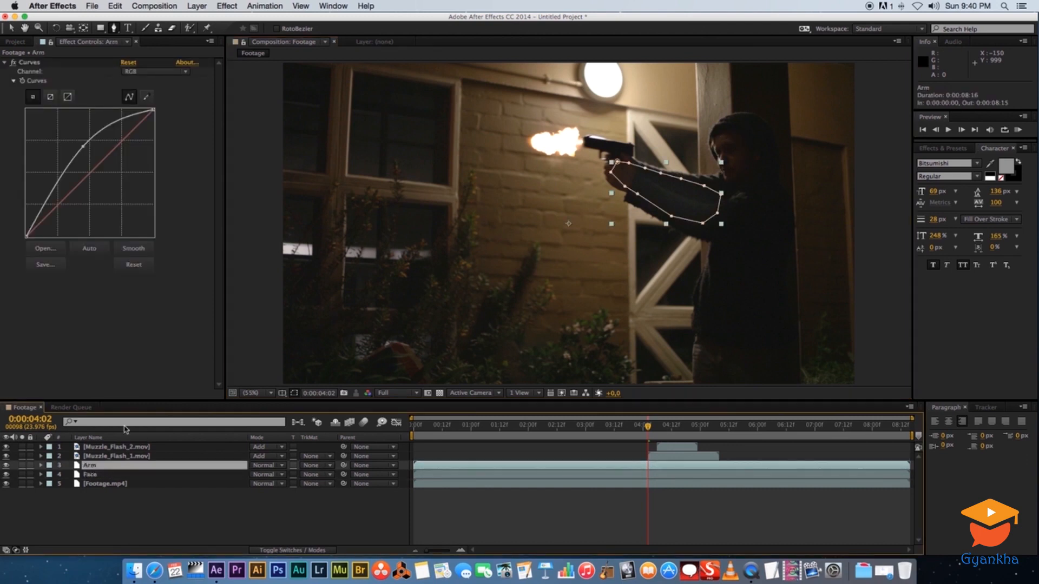
pyautogui.click(30, 64)
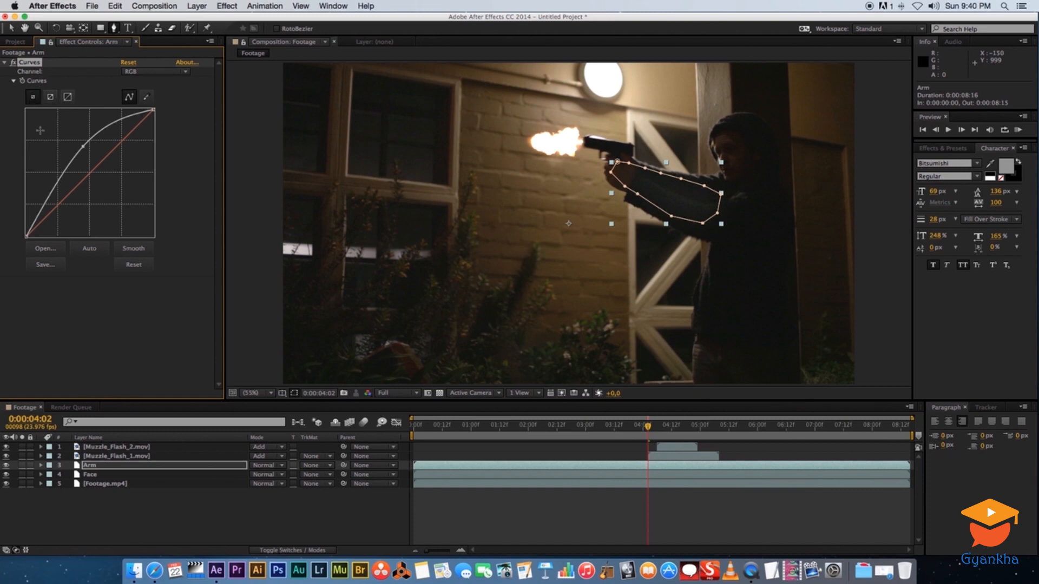
pyautogui.click(108, 474)
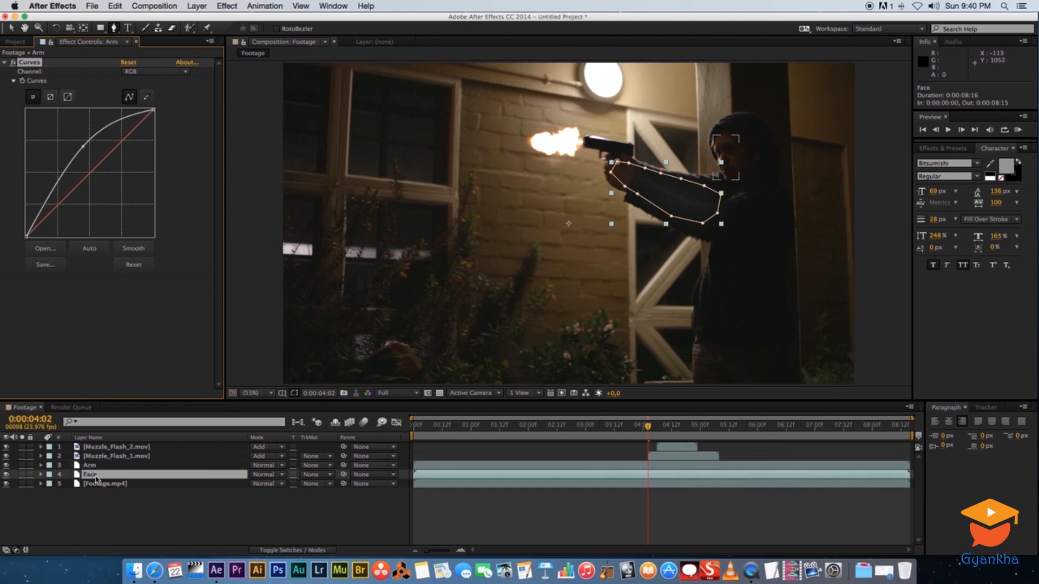
pyautogui.press('super+v')
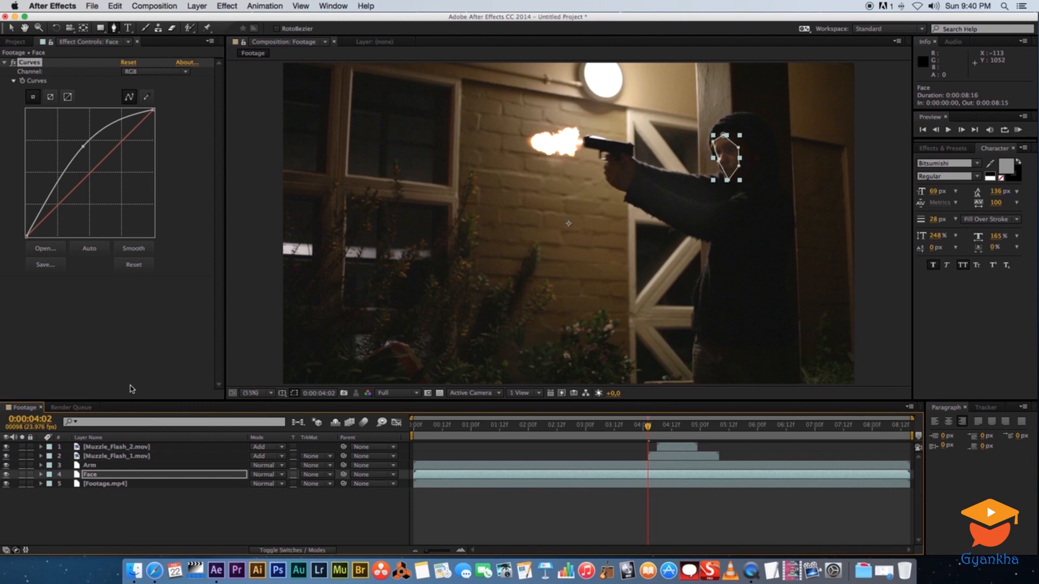
pyautogui.click(165, 510)
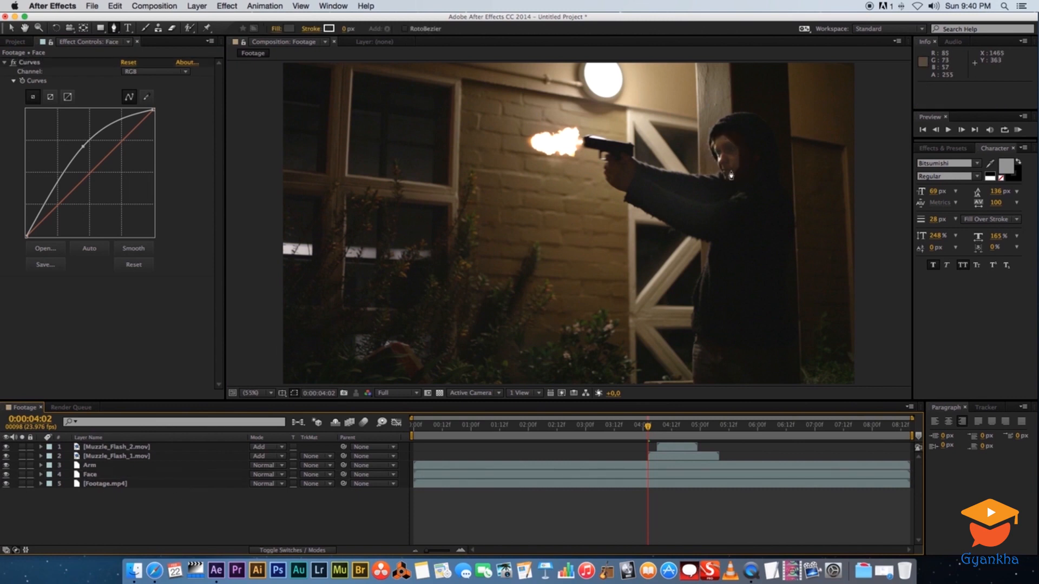
# Set the Face layer's mask feather to 100 pixels
pyautogui.click(90, 475)
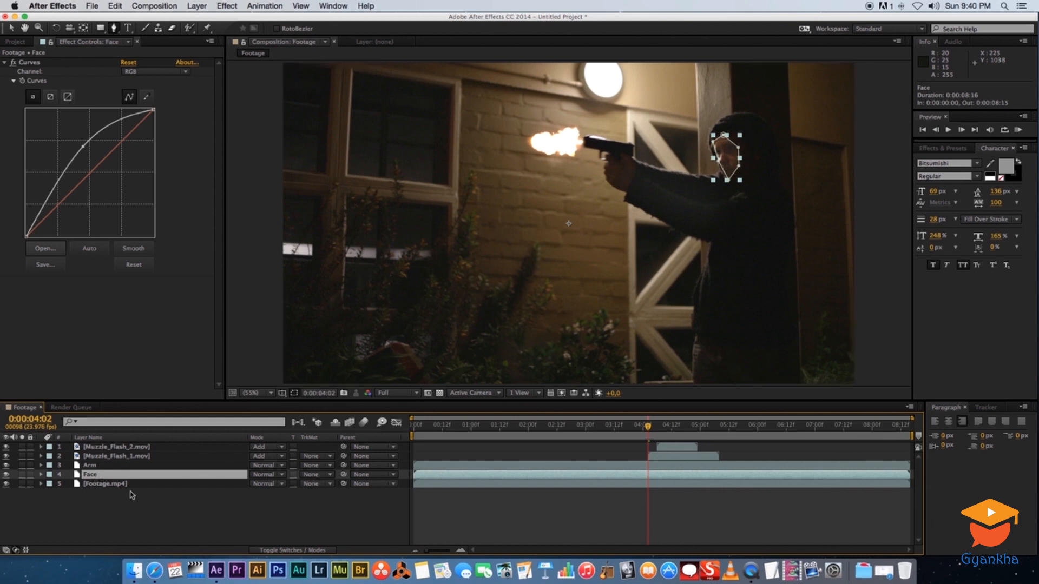
pyautogui.press('m')
pyautogui.press('m')
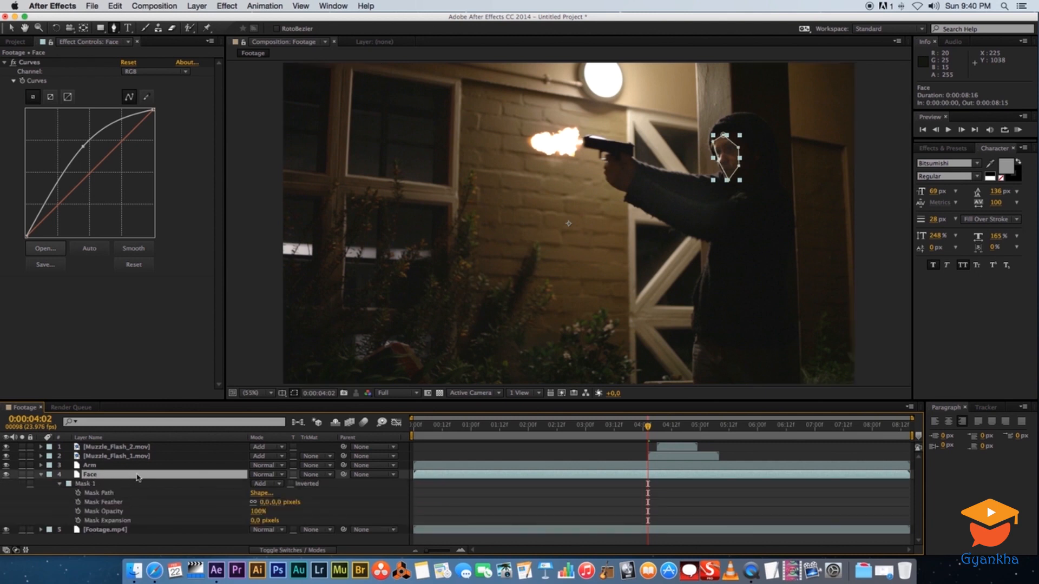
pyautogui.click(264, 502)
pyautogui.write('100')
pyautogui.press('Return')
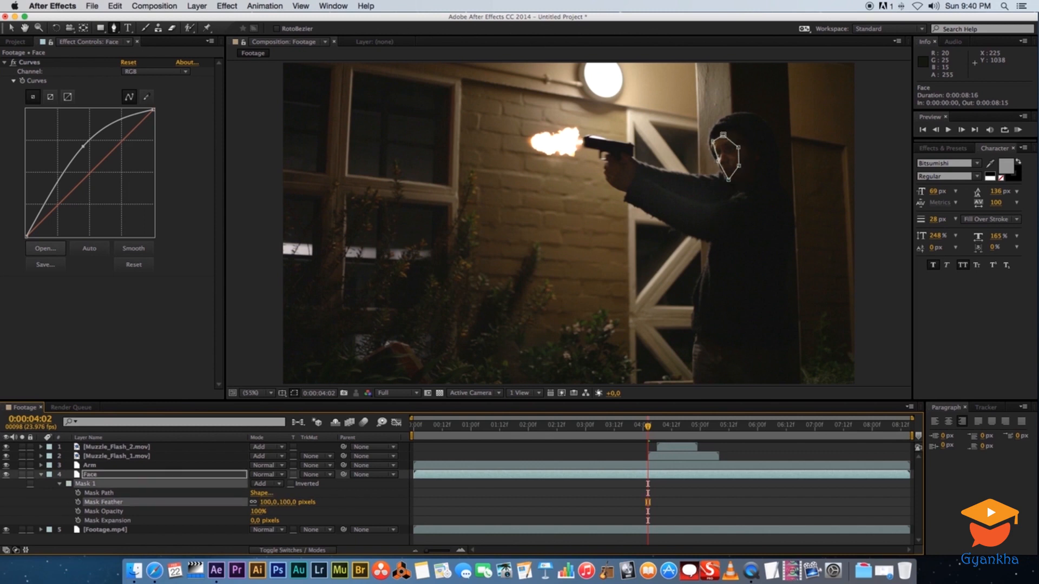
pyautogui.click(229, 550)
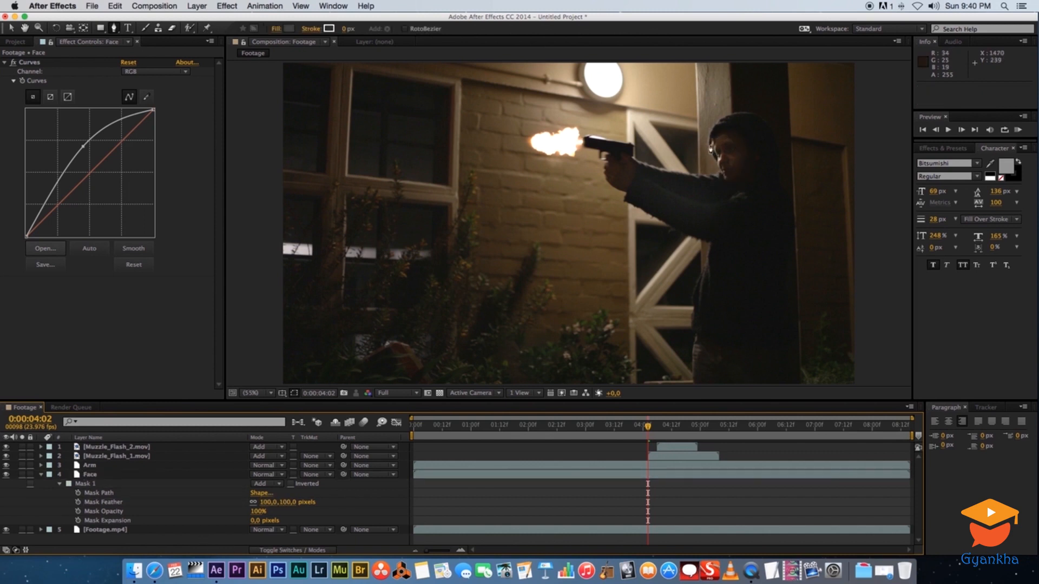
pyautogui.click(43, 475)
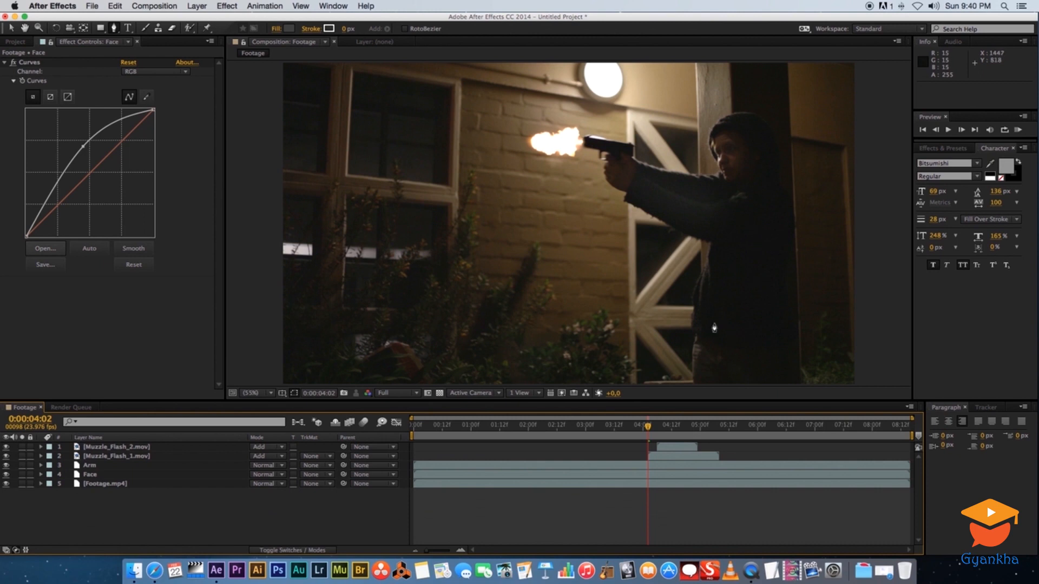
# Duplicate the Footage.mp4 layer once more and rename the copy Body
pyautogui.click(106, 484)
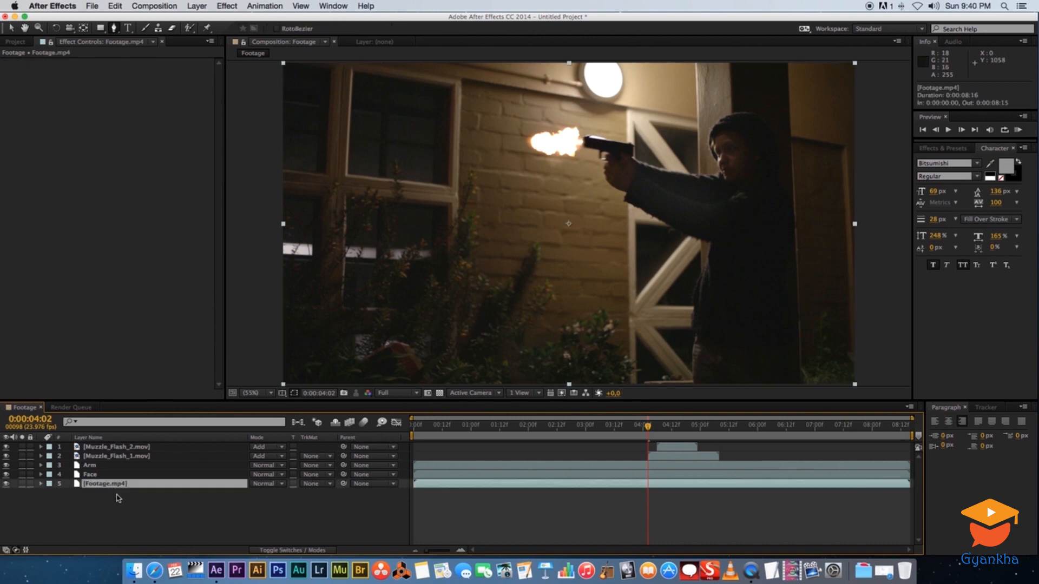
pyautogui.press('super+d')
pyautogui.press('Return')
pyautogui.write('Body')
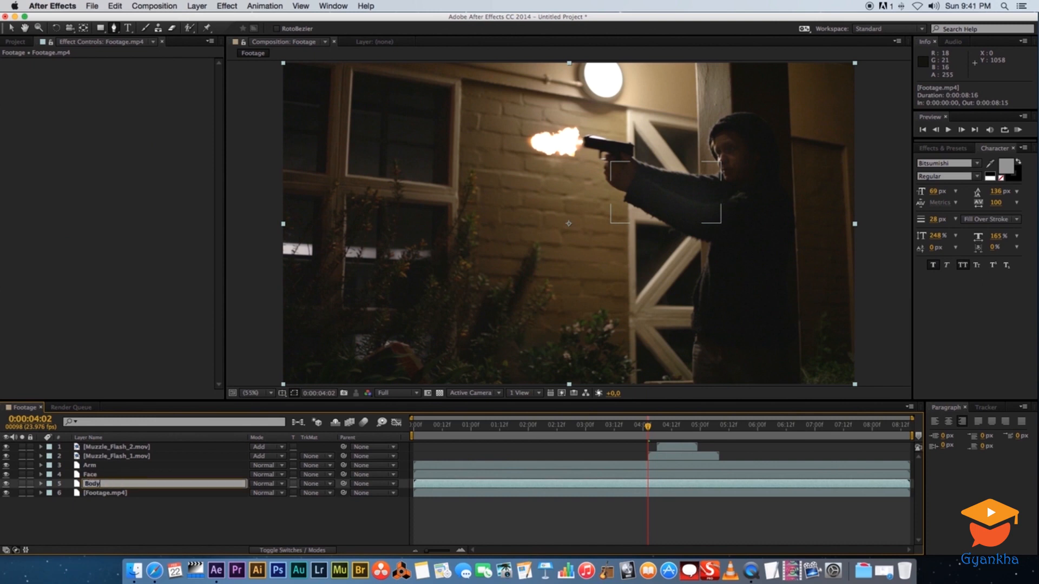
# Draw a mask around the gunman's torso on the Body layer with the Pen tool
pyautogui.press('Return')
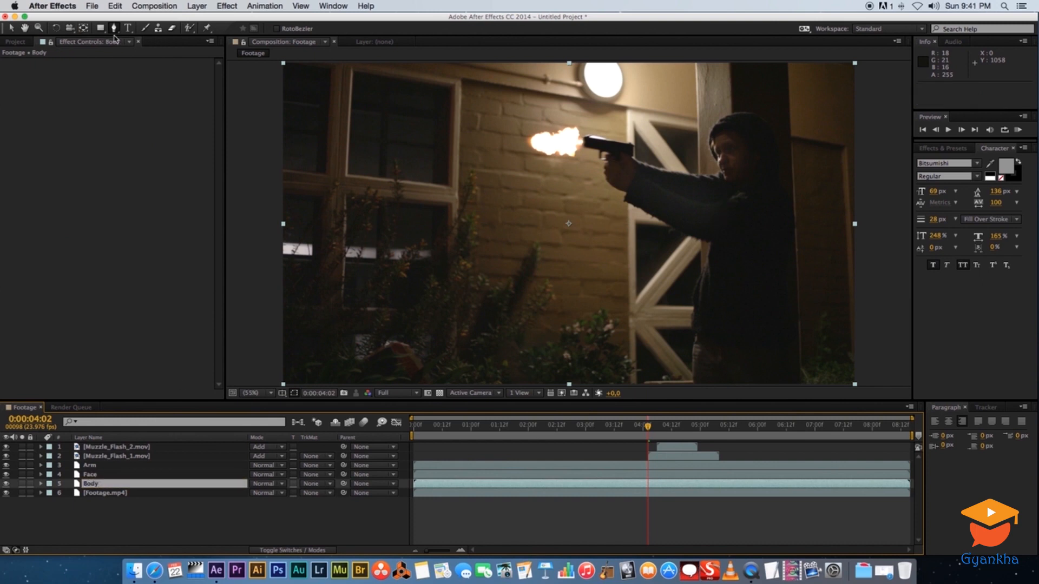
pyautogui.click(720, 229)
pyautogui.click(715, 258)
pyautogui.click(706, 291)
pyautogui.click(697, 322)
pyautogui.click(701, 352)
pyautogui.click(727, 362)
pyautogui.click(739, 332)
pyautogui.click(744, 282)
pyautogui.click(747, 251)
pyautogui.click(746, 224)
pyautogui.click(721, 229)
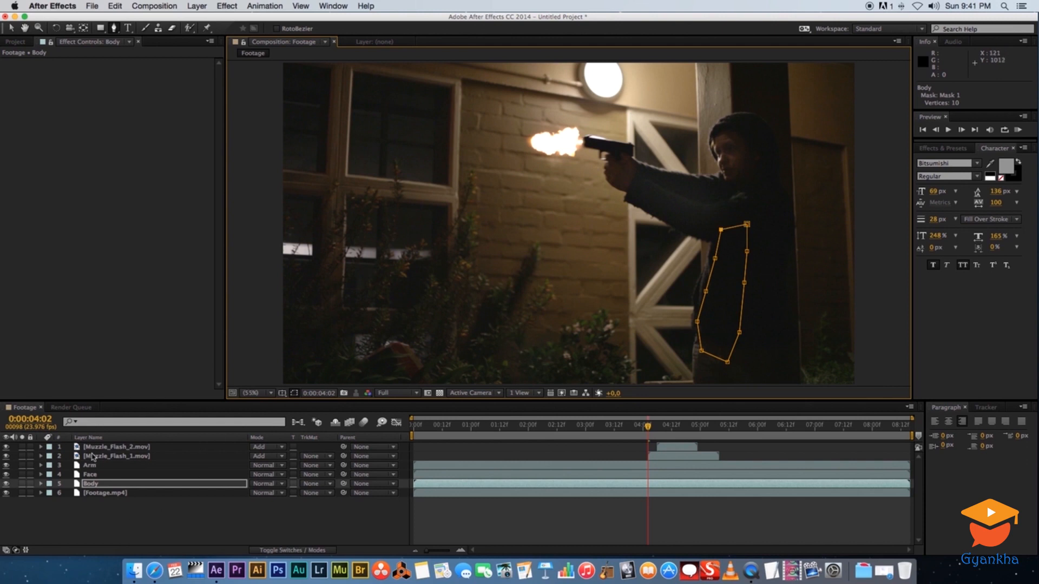
# Copy the Curves effect from the Face layer and paste it onto the Body layer
pyautogui.click(91, 475)
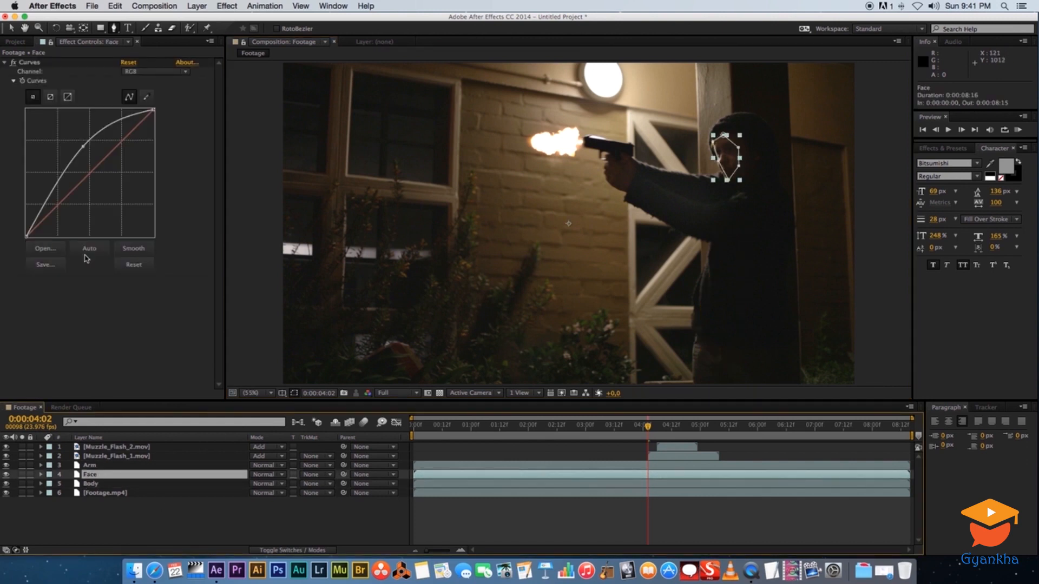
pyautogui.click(32, 63)
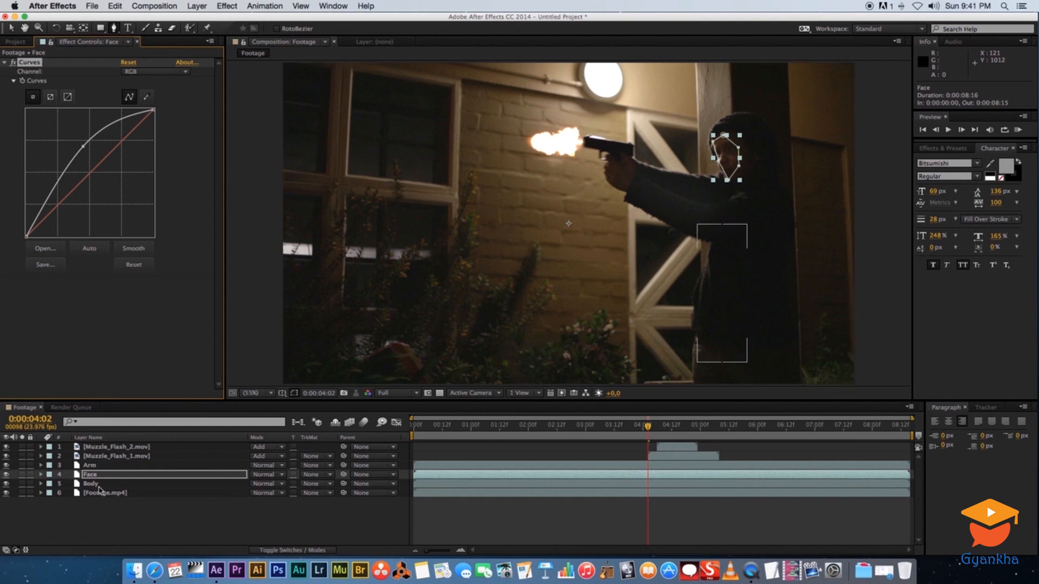
pyautogui.click(98, 484)
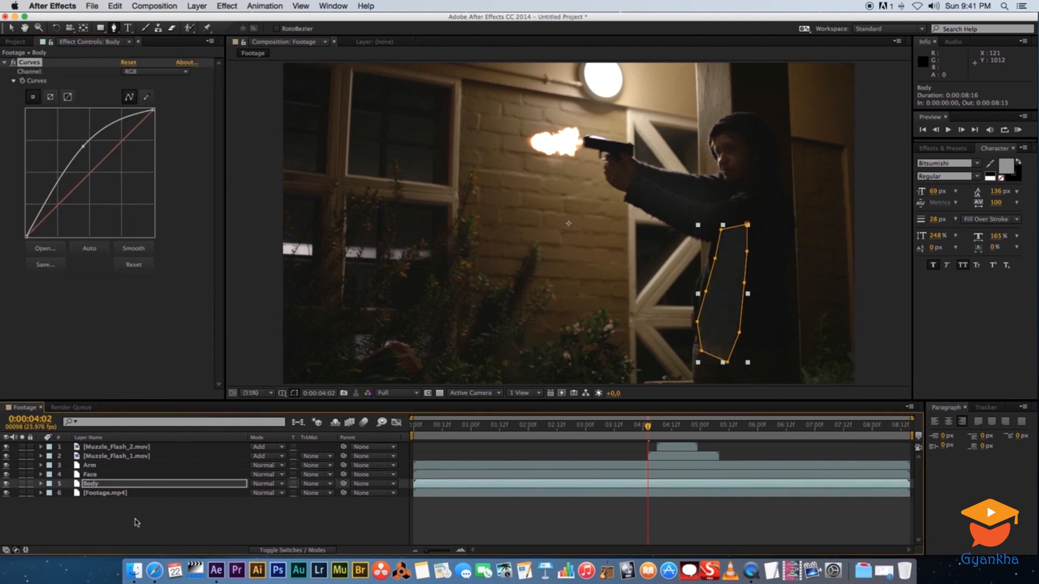
pyautogui.click(137, 523)
pyautogui.click(108, 484)
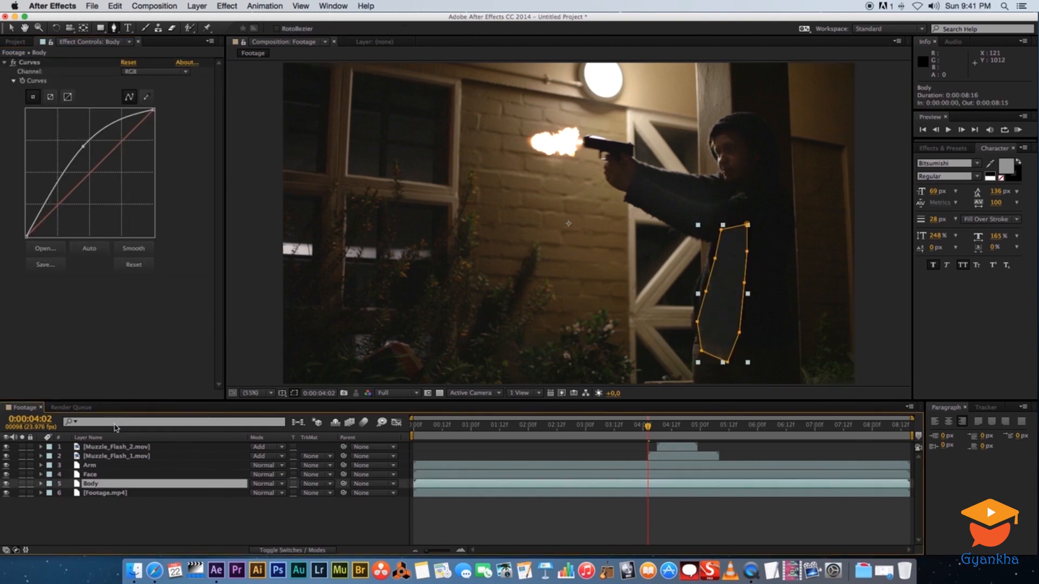
# Set the Body layer's mask feather to 100 pixels
pyautogui.press('m')
pyautogui.press('m')
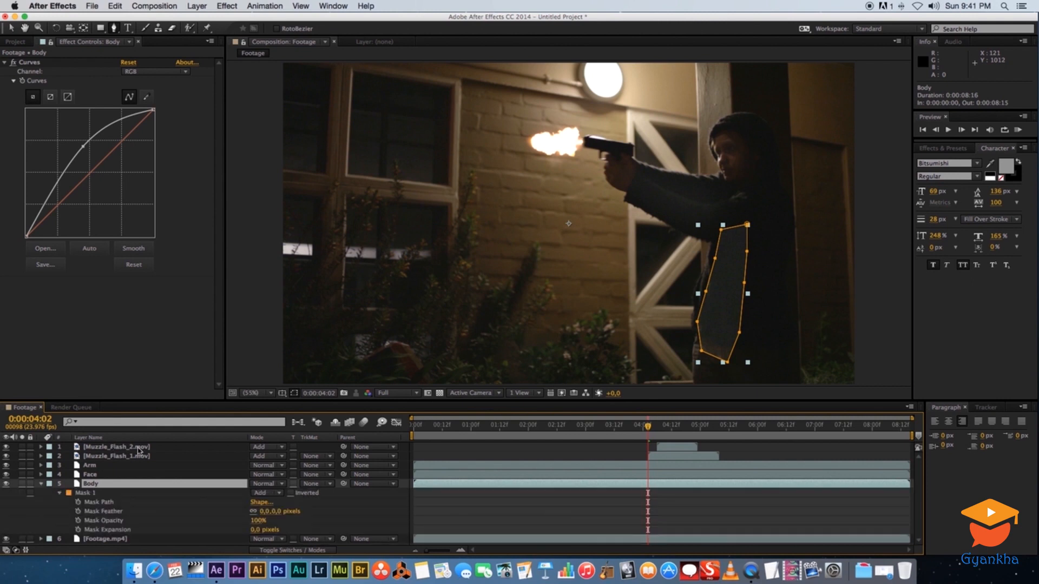
pyautogui.click(264, 512)
pyautogui.write('100')
pyautogui.press('Return')
pyautogui.press('u')
pyautogui.click(242, 533)
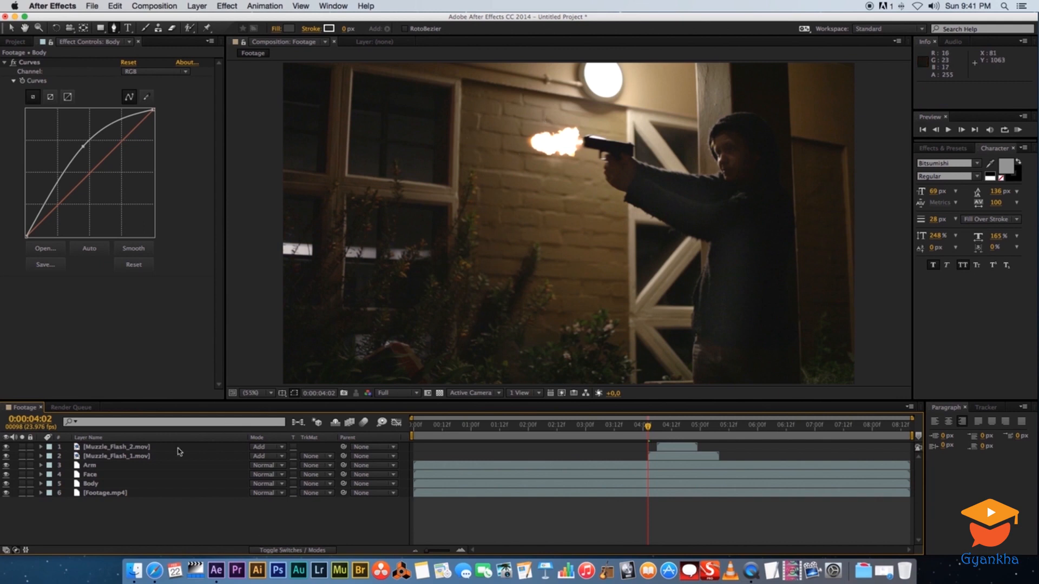
# Duplicate the Footage.mp4 layer again and rename the copy Wall
pyautogui.click(108, 494)
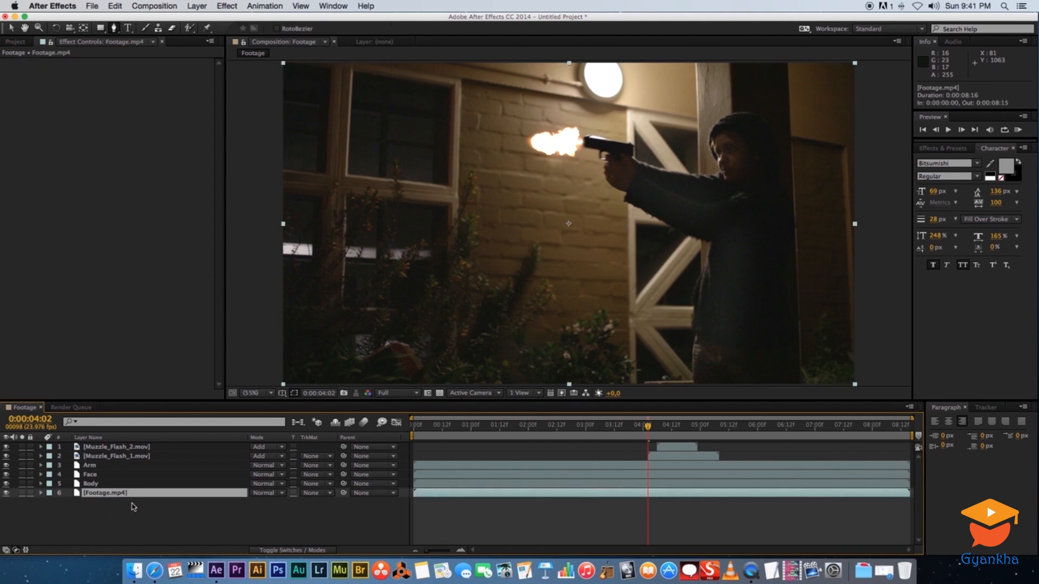
pyautogui.press('super+d')
pyautogui.press('Return')
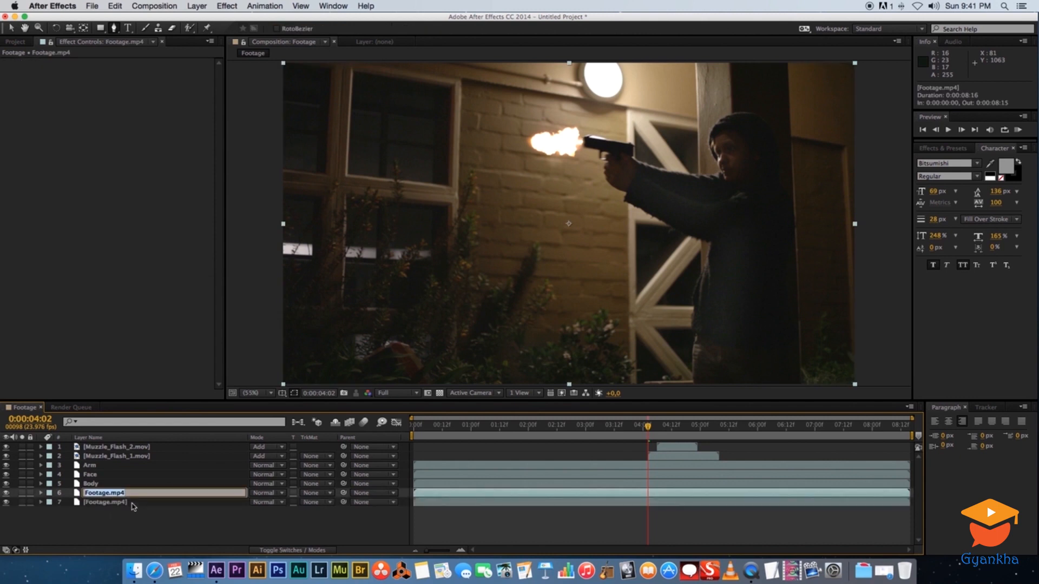
pyautogui.write('Wall')
pyautogui.press('Return')
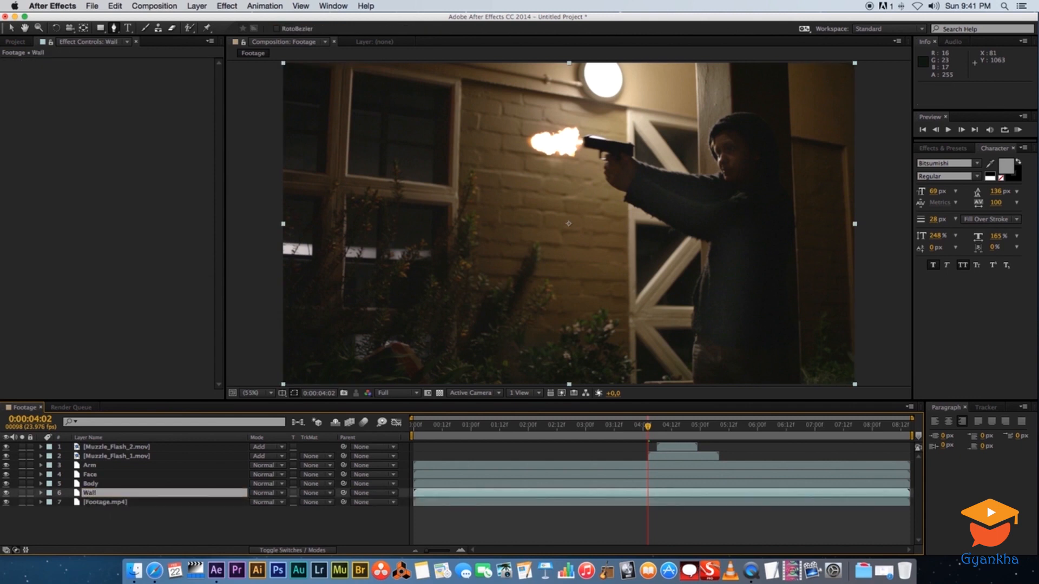
# Draw a mask around the brick wall area behind the muzzle flash on the Wall layer with the Pen tool
pyautogui.click(469, 93)
pyautogui.click(467, 122)
pyautogui.click(463, 163)
pyautogui.click(480, 202)
pyautogui.click(504, 240)
pyautogui.click(533, 233)
pyautogui.click(566, 240)
pyautogui.click(582, 212)
pyautogui.click(578, 177)
pyautogui.click(576, 151)
pyautogui.click(576, 118)
pyautogui.click(552, 103)
pyautogui.click(482, 93)
pyautogui.click(470, 93)
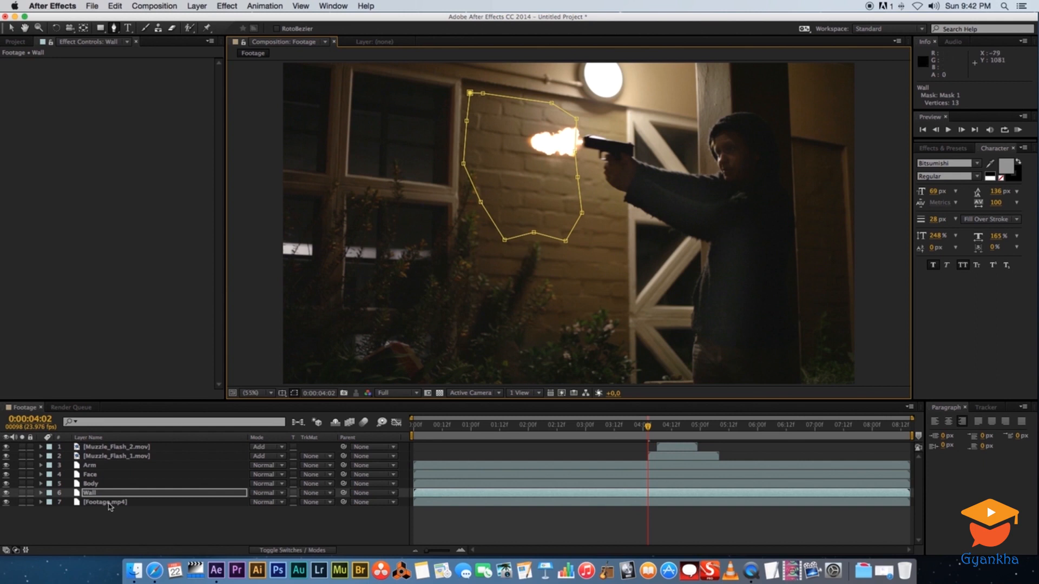
# Paste the Body layer's Curves effect onto the Wall layer and pull its curve point down slightly
pyautogui.click(98, 484)
pyautogui.click(38, 61)
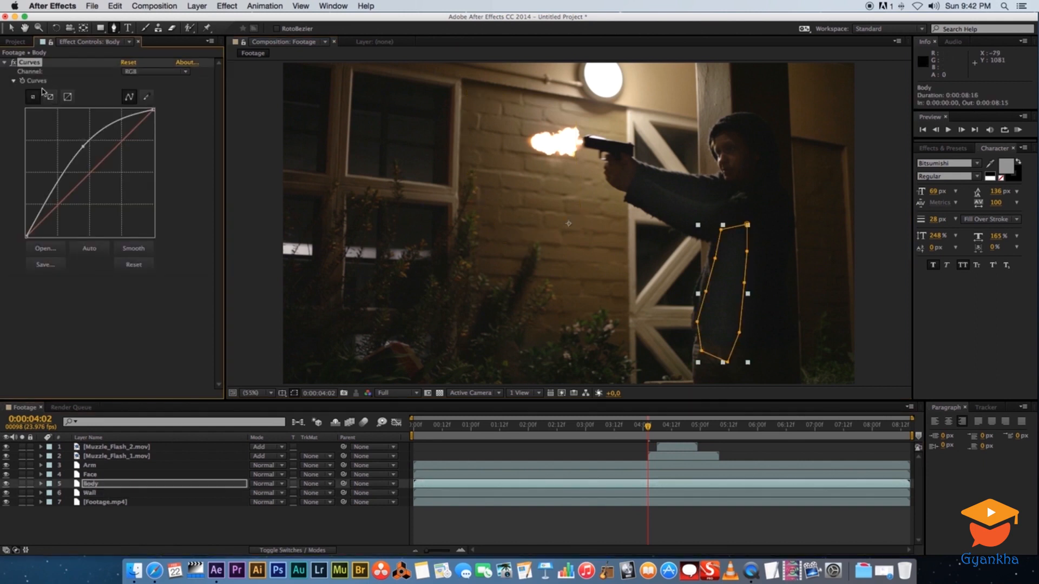
pyautogui.click(100, 493)
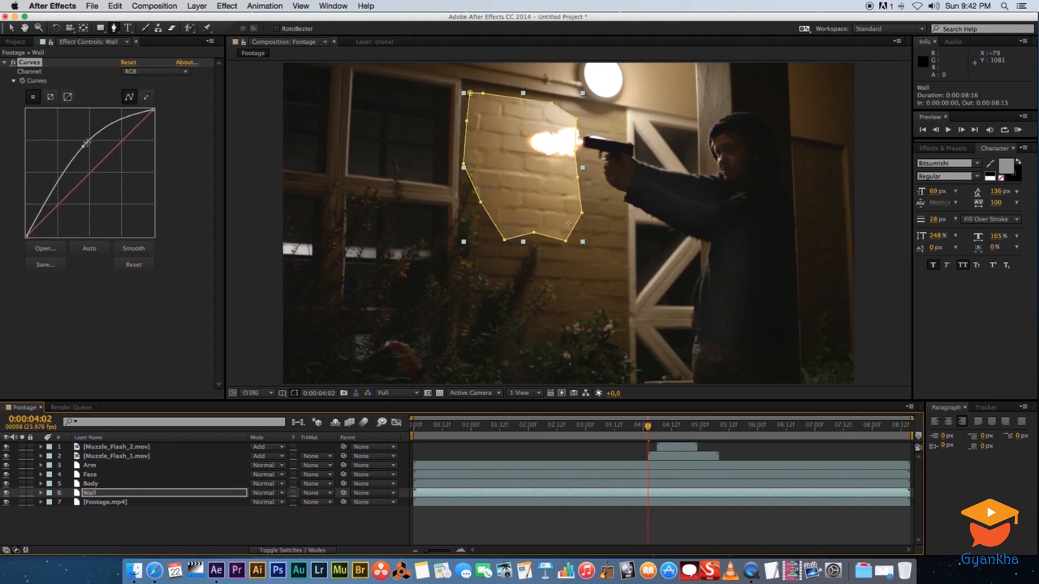
pyautogui.moveTo(84, 146); pyautogui.dragTo(93, 155)
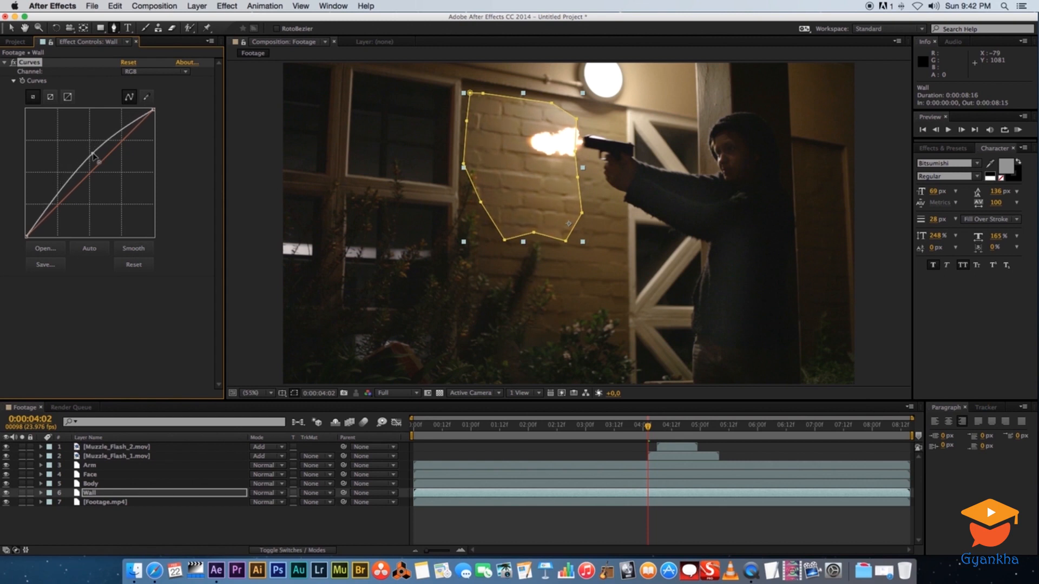
# Set the Wall layer's mask feather to 100 pixels
pyautogui.click(109, 530)
pyautogui.click(101, 493)
pyautogui.press('m')
pyautogui.press('m')
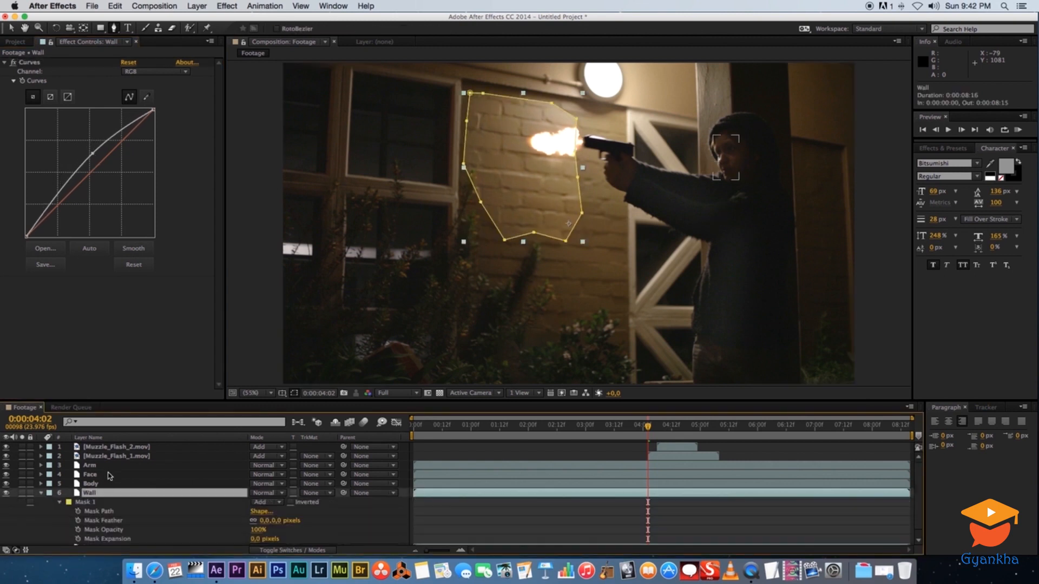
pyautogui.click(265, 521)
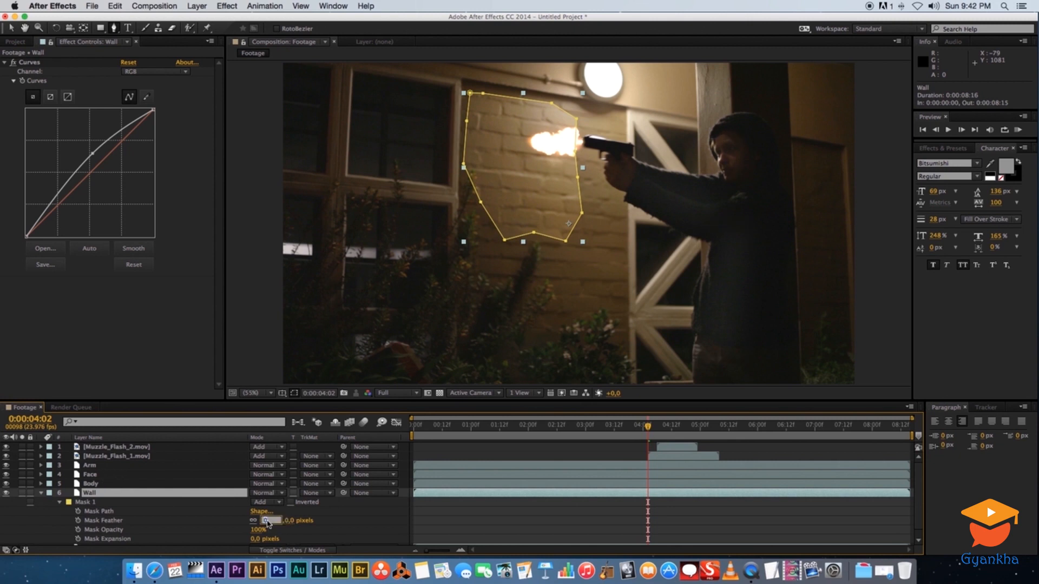
pyautogui.write('100')
pyautogui.press('Return')
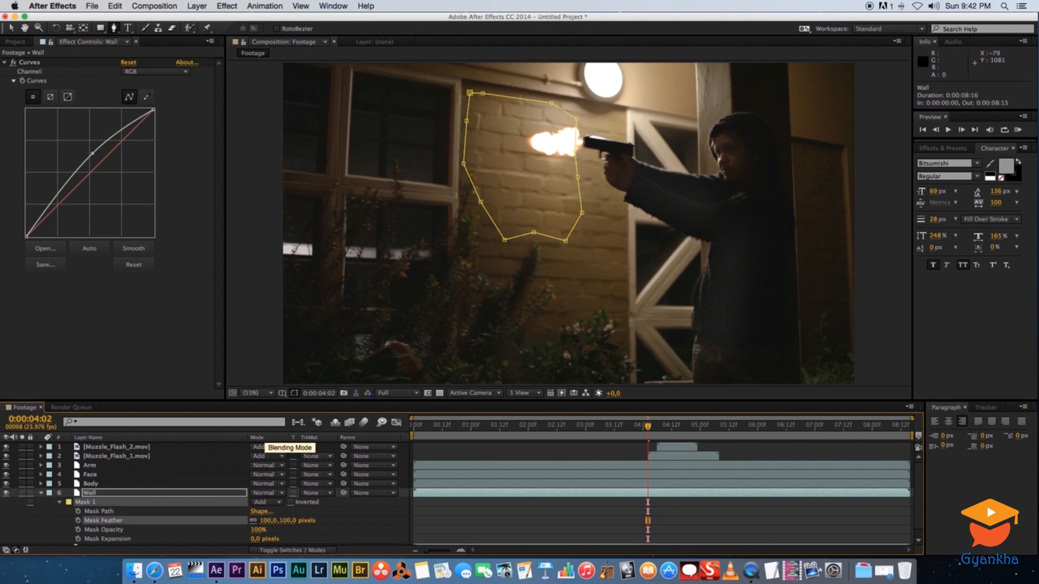
# Trim the Arm, Face, Body and Wall layers so they start at the muzzle-flash frame 0:00:04:02
pyautogui.click(59, 511)
pyautogui.click(41, 493)
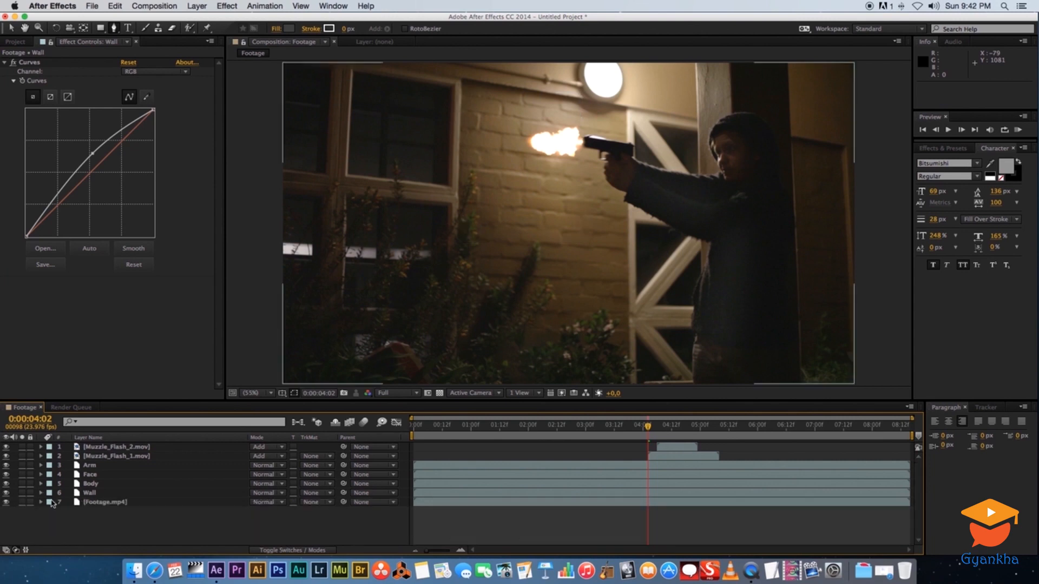
pyautogui.click(117, 465)
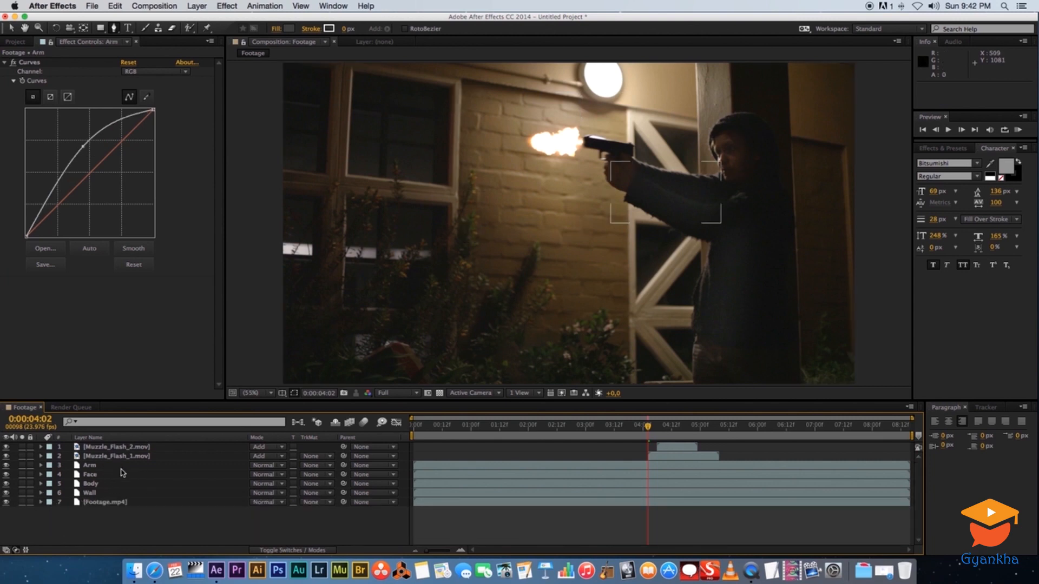
pyautogui.click(101, 467)
pyautogui.keyDown('shift'); pyautogui.click(103, 493); pyautogui.keyUp('shift')
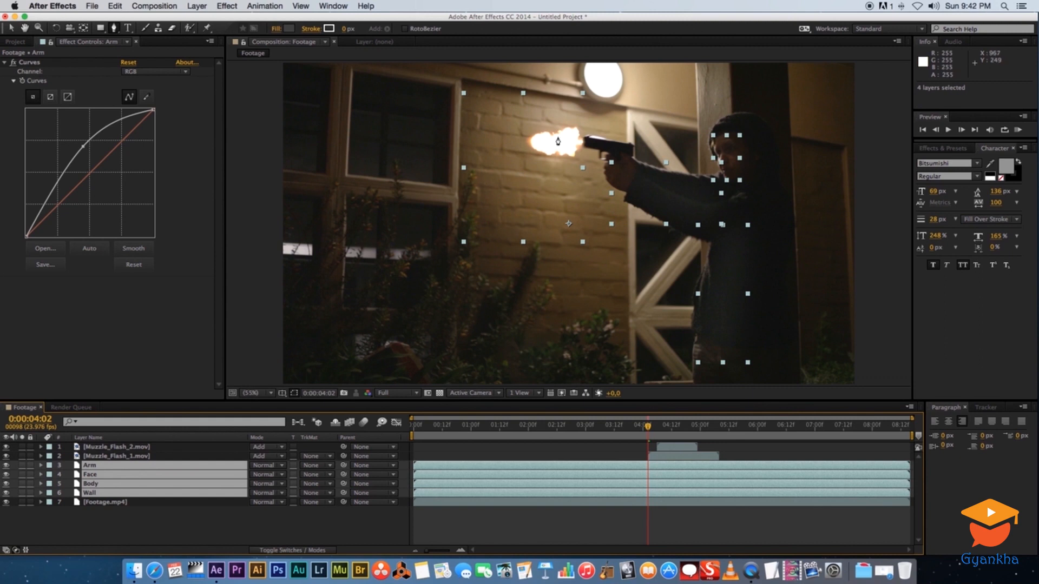
pyautogui.click(12, 28)
pyautogui.press('pageup')
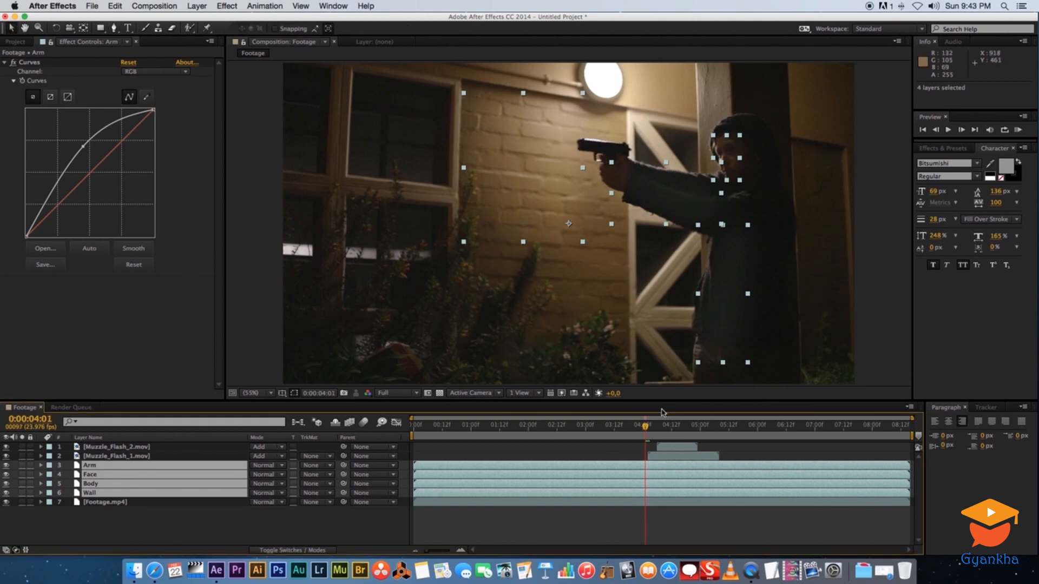
pyautogui.press('pagedown')
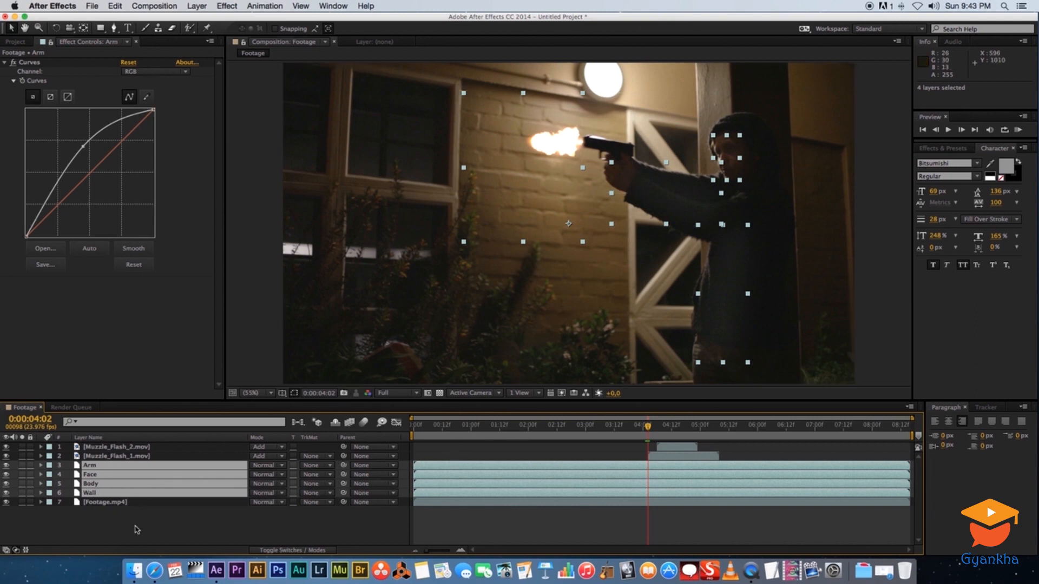
pyautogui.click(100, 467)
pyautogui.keyDown('shift'); pyautogui.click(99, 493); pyautogui.keyUp('shift')
pyautogui.moveTo(418, 468); pyautogui.dragTo(642, 465)
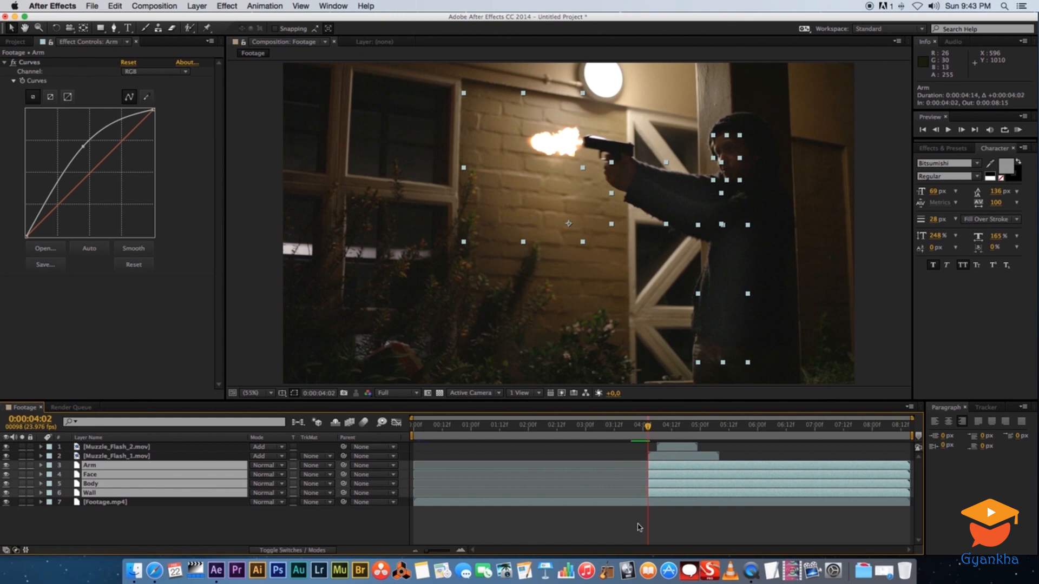
# Step frame by frame back and forth through the muzzle-flash frames to review the lighting layers
pyautogui.moveTo(647, 429)
pyautogui.mouseDown()
pyautogui.moveTo(605, 429)
pyautogui.moveTo(639, 429)
pyautogui.mouseUp()
pyautogui.press('pagedown')
pyautogui.press('pagedown')
pyautogui.press('pagedown')
pyautogui.press('pagedown')
pyautogui.press('pageup')
pyautogui.press('pagedown')
pyautogui.press('pageup')
pyautogui.press('pagedown')
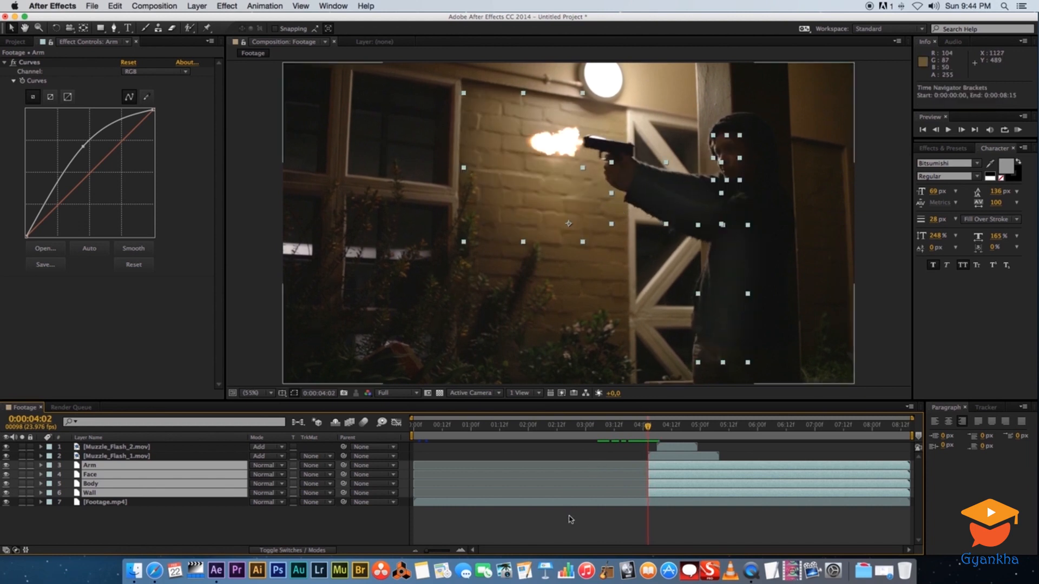
pyautogui.press('pagedown')
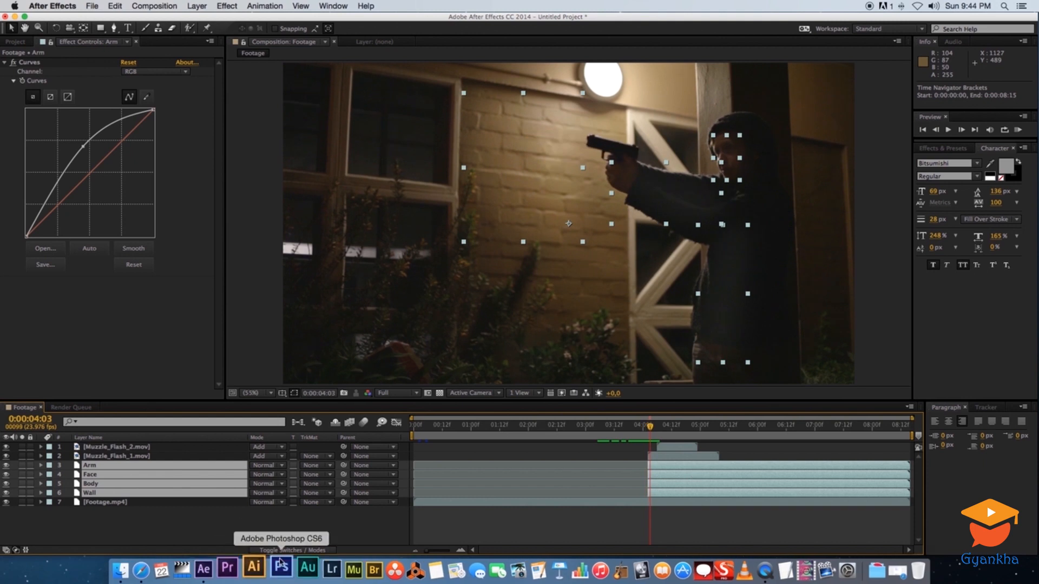
pyautogui.press('pagedown')
pyautogui.press('pagedown')
pyautogui.press('pagedown')
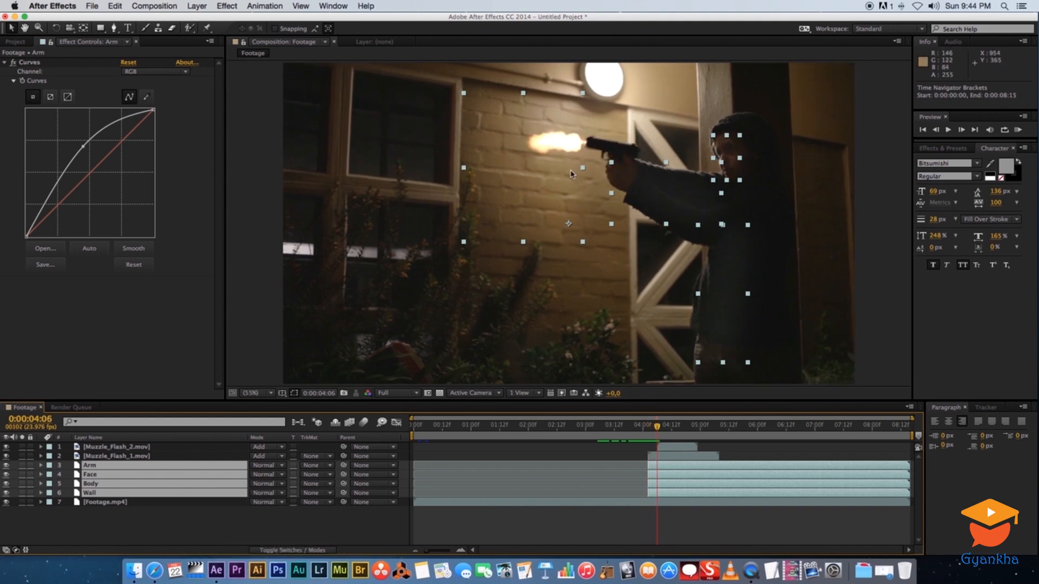
pyautogui.press('pageup')
pyautogui.press('pagedown')
pyautogui.press('pageup')
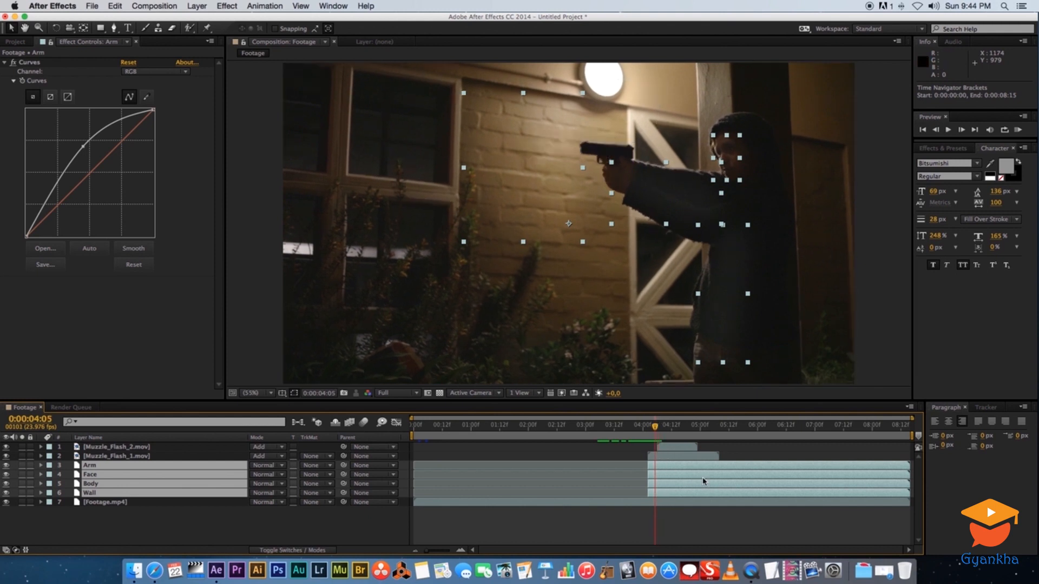
pyautogui.press('pagedown')
pyautogui.press('pagedown')
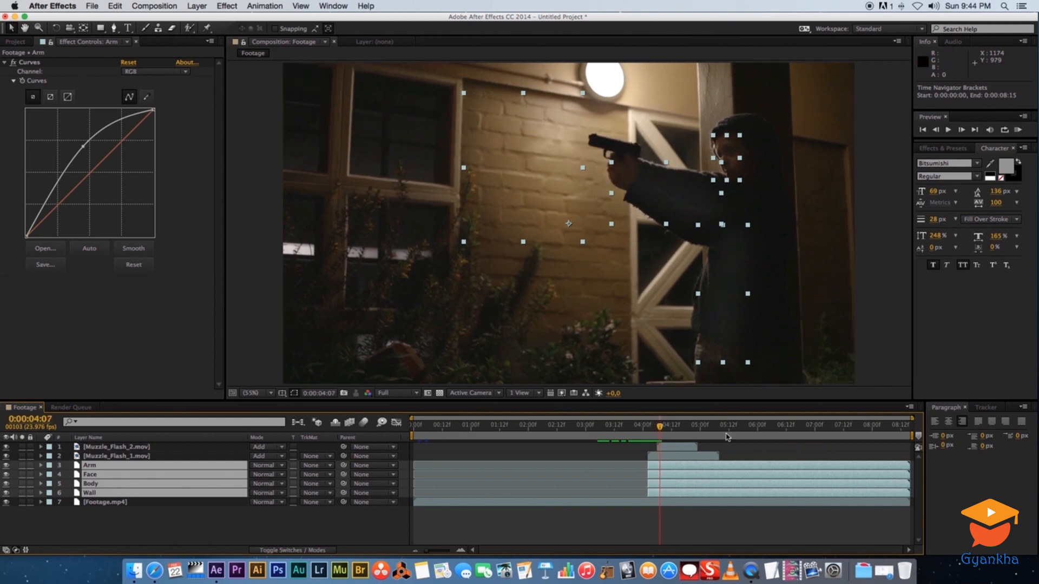
pyautogui.press('pageup')
pyautogui.press('pageup')
pyautogui.press('pageup')
pyautogui.press('pageup')
pyautogui.press('pageup')
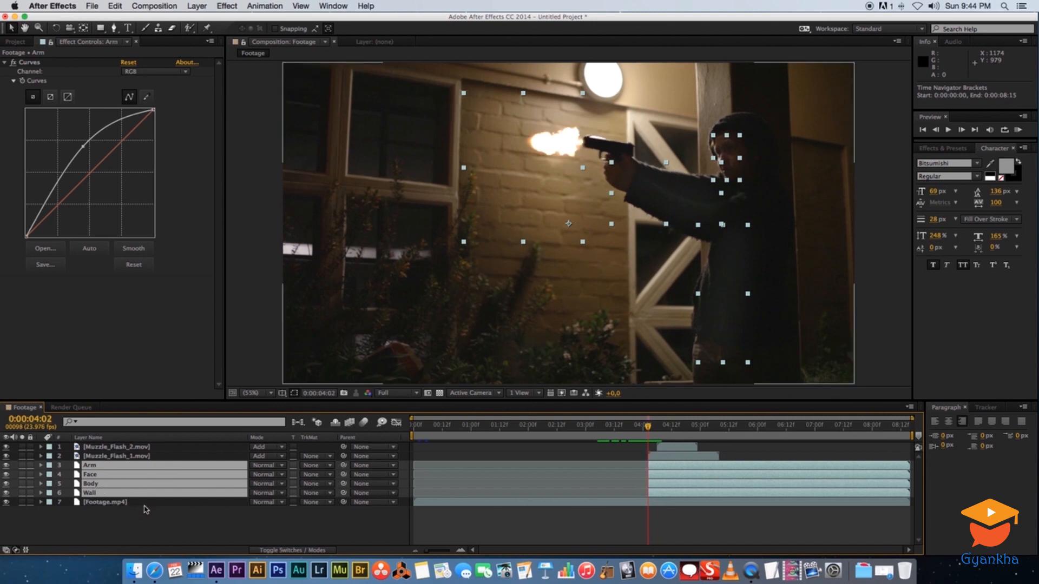
# Add Opacity keyframes at 100% on the Arm, Face, Body and Wall layers at the flash frame
pyautogui.click(133, 527)
pyautogui.click(109, 493)
pyautogui.keyDown('shift'); pyautogui.click(99, 474); pyautogui.keyUp('shift')
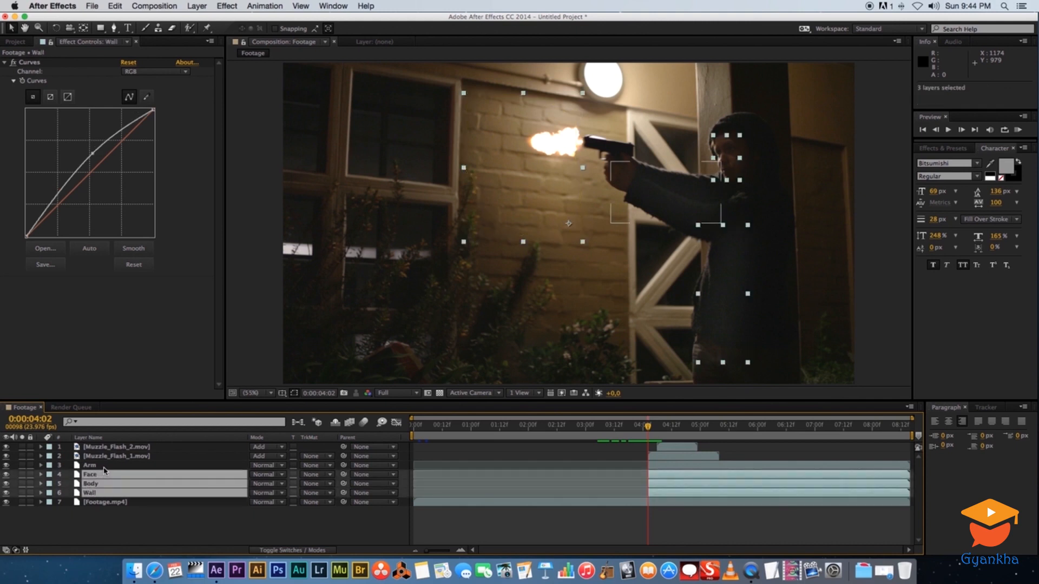
pyautogui.keyDown('shift'); pyautogui.click(103, 466); pyautogui.keyUp('shift')
pyautogui.press('t')
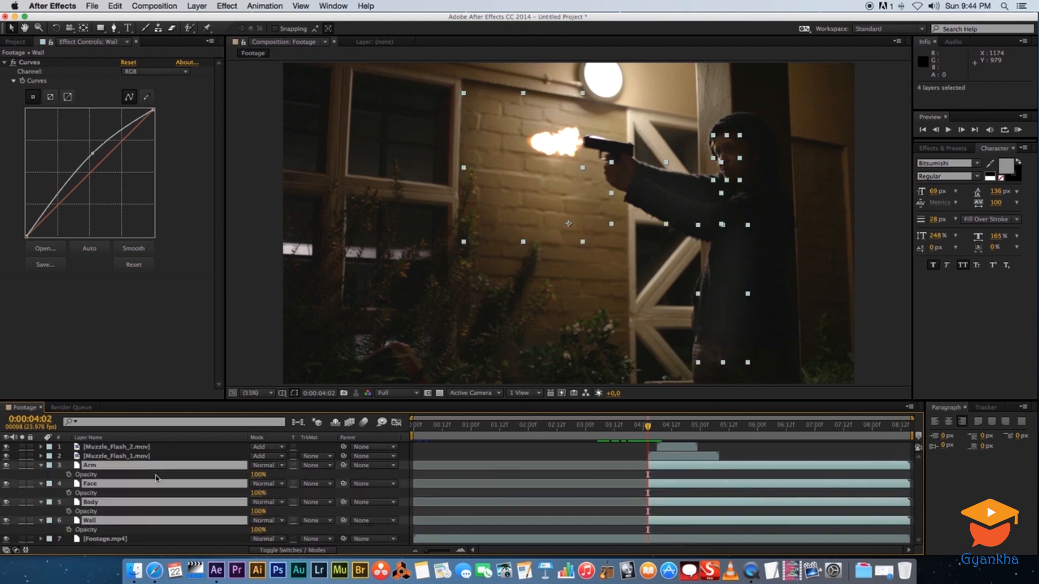
pyautogui.moveTo(161, 401); pyautogui.dragTo(161, 361)
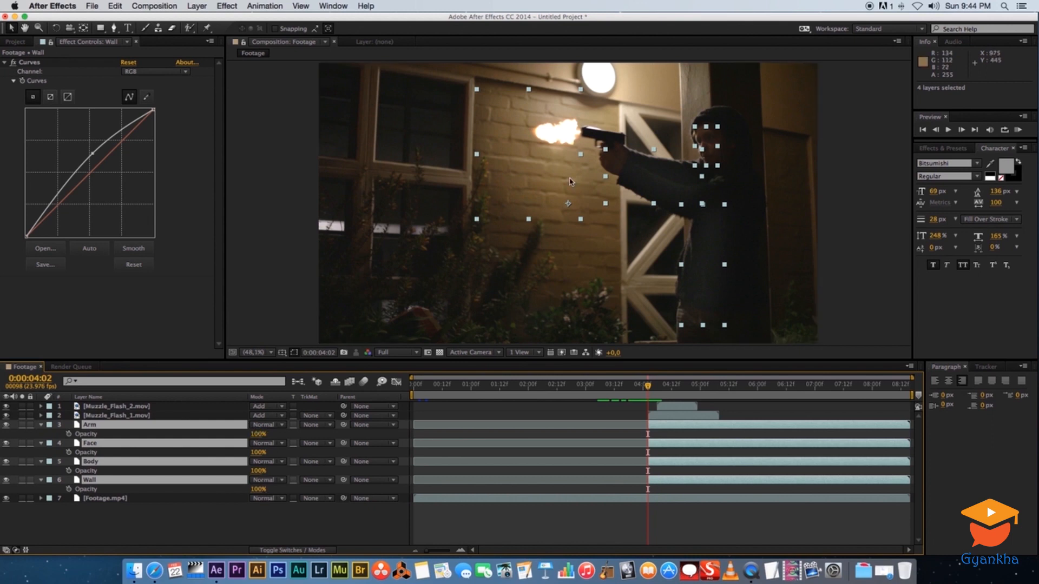
pyautogui.click(69, 435)
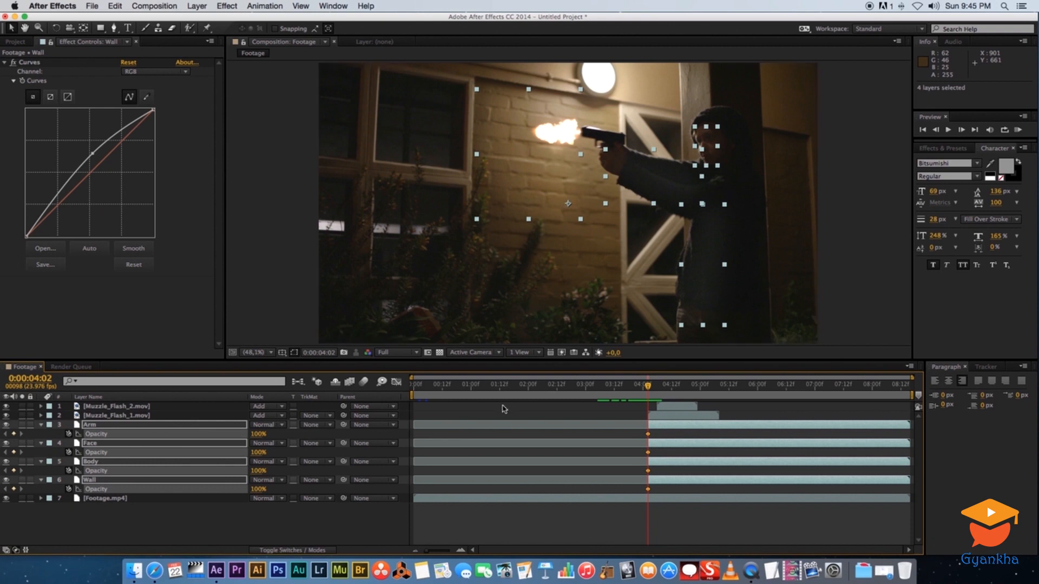
pyautogui.press('pagedown')
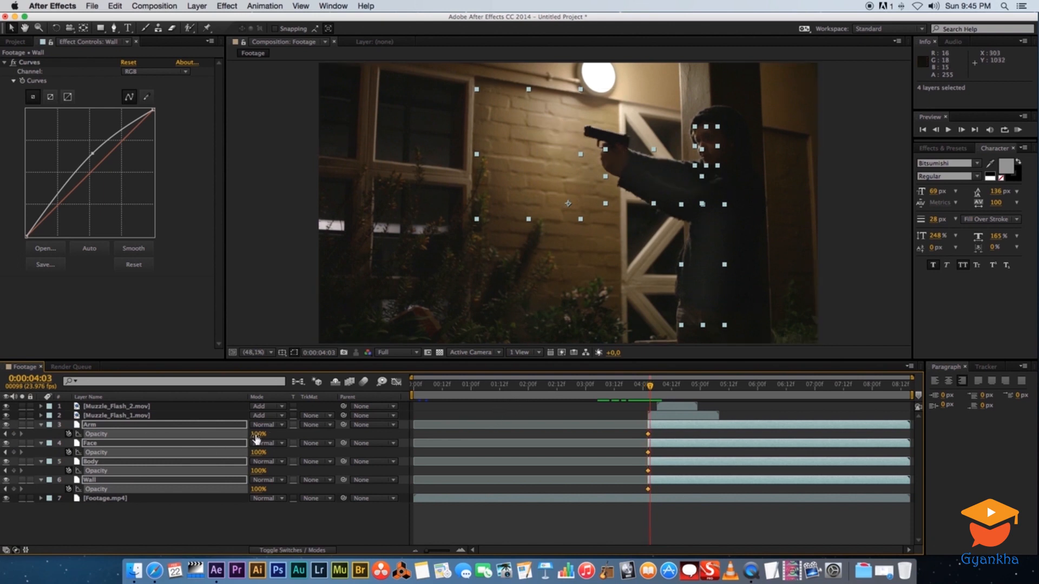
# Set Opacity to 0% on the Arm, Face, Body and Wall layers at 0:00:04:03
pyautogui.click(257, 434)
pyautogui.write('0')
pyautogui.press('Return')
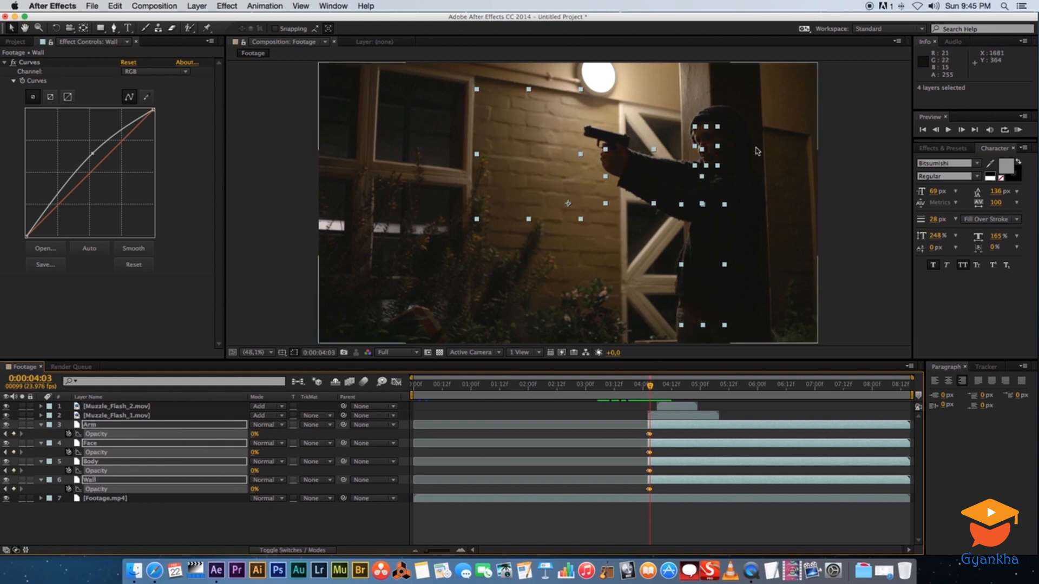
# Add 0% Opacity keyframes on the four lighting layers at 0:00:04:05
pyautogui.press('pagedown')
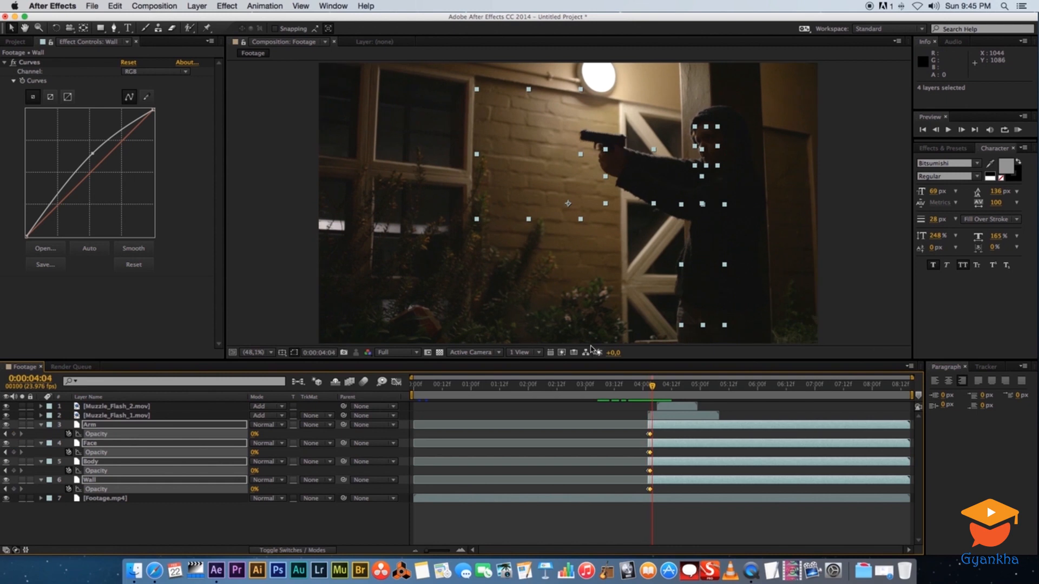
pyautogui.press('pagedown')
pyautogui.press('pagedown')
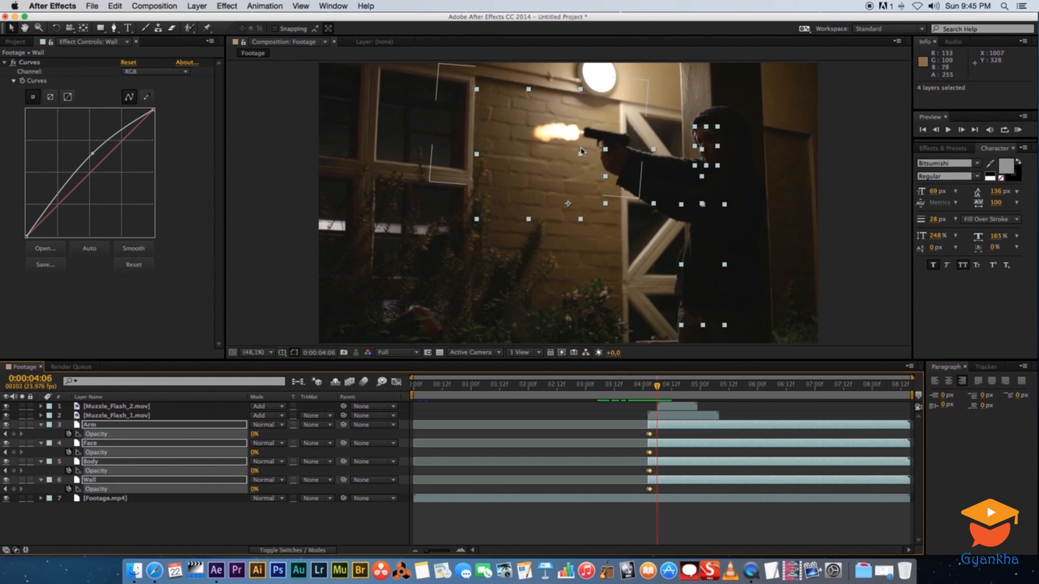
pyautogui.press('pageup')
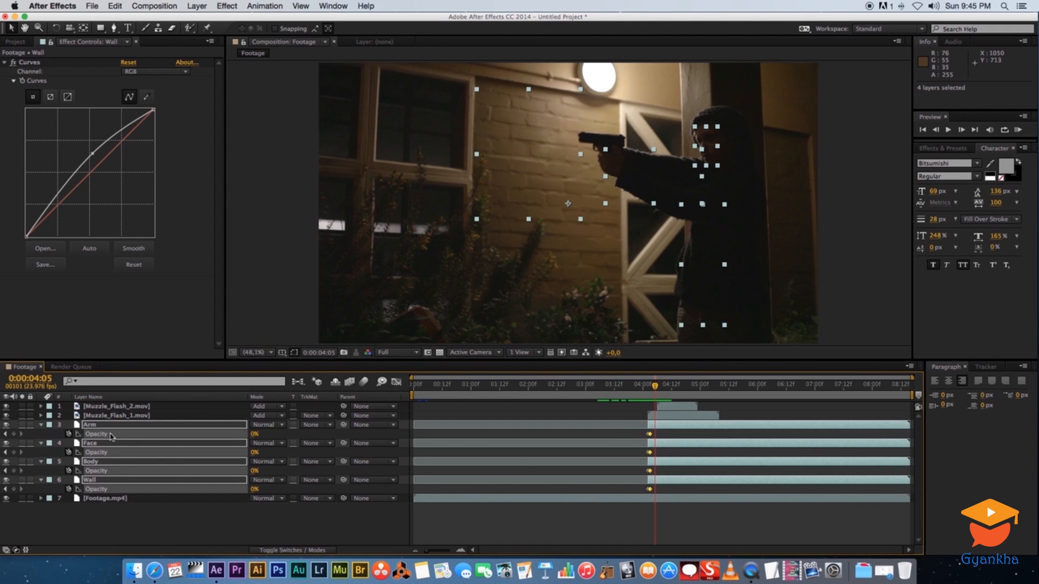
pyautogui.click(13, 434)
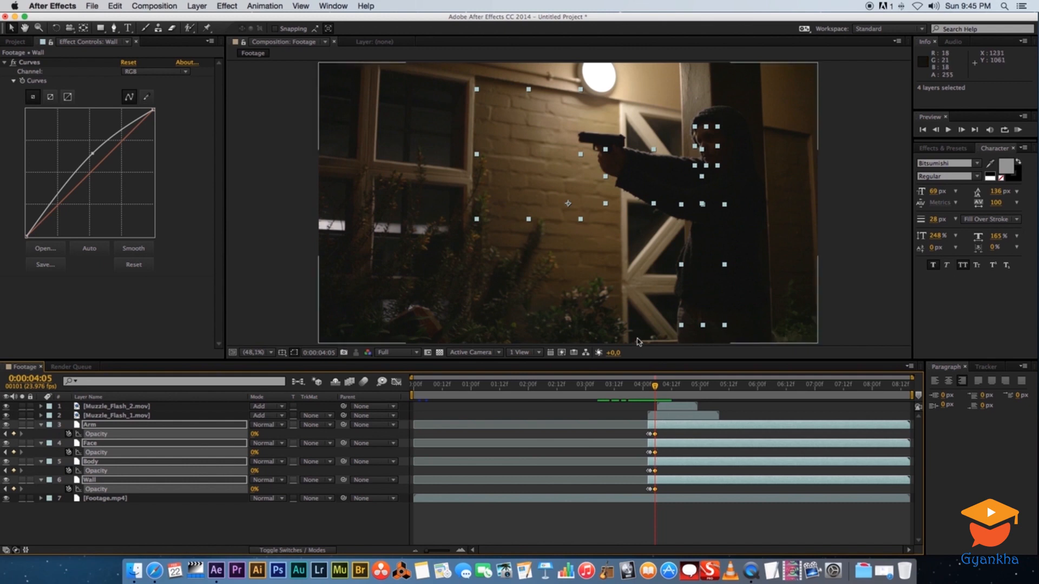
# Key the four lighting layers' Opacity at 100% at 0:00:04:06 and 0% at 0:00:04:07
pyautogui.press('pagedown')
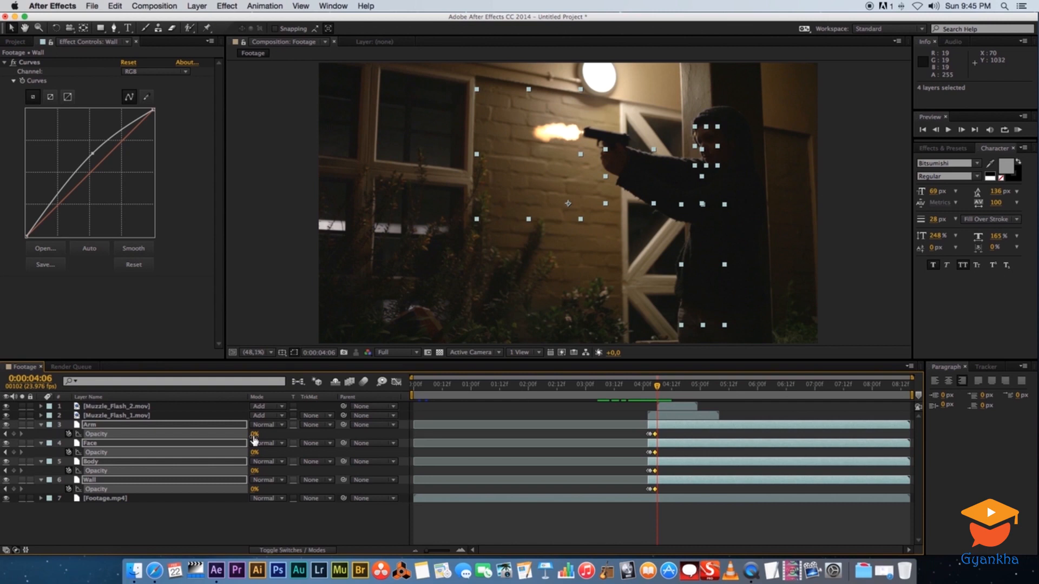
pyautogui.moveTo(254, 434); pyautogui.dragTo(284, 433)
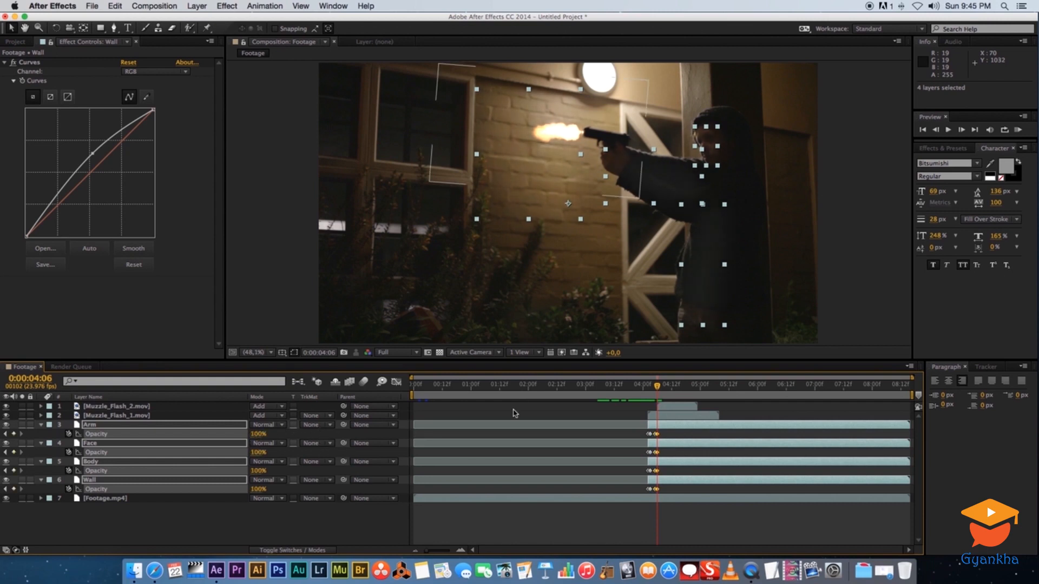
pyautogui.press('pagedown')
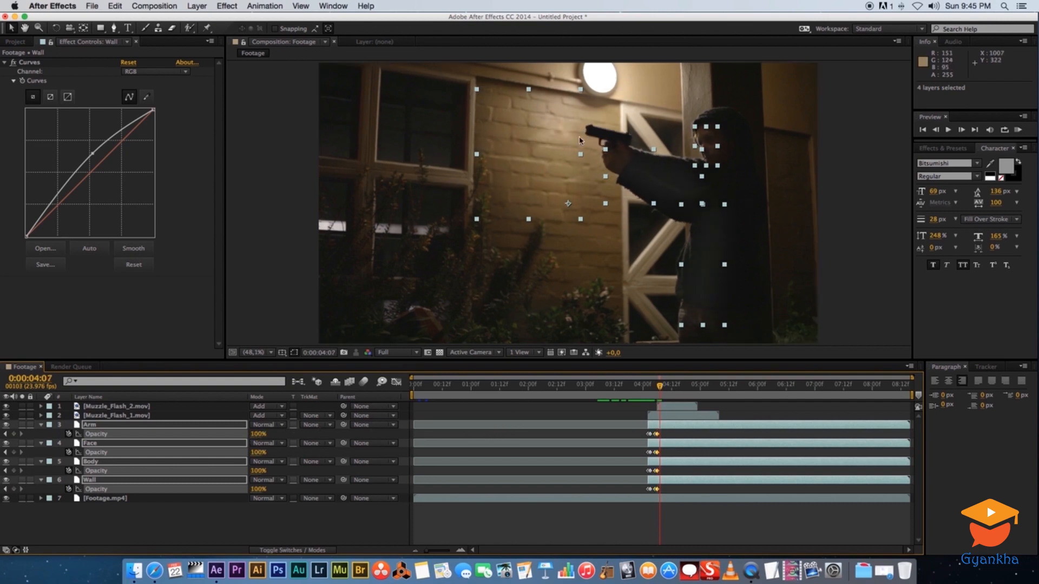
pyautogui.moveTo(254, 434); pyautogui.dragTo(156, 441)
pyautogui.press('super+shift+a')
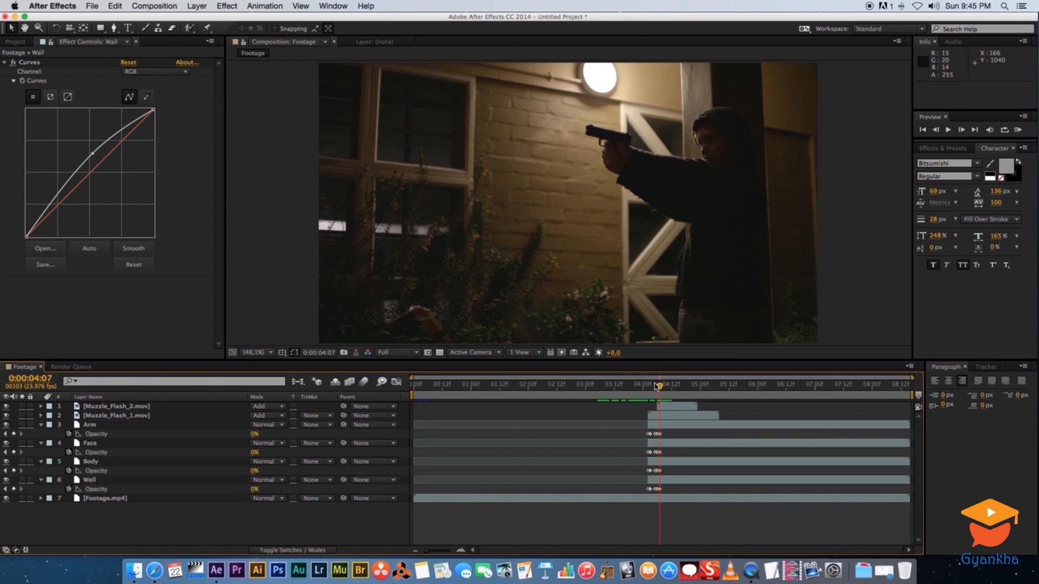
# Play back the shot from just before the muzzle flash to review the flicker
pyautogui.press('space')
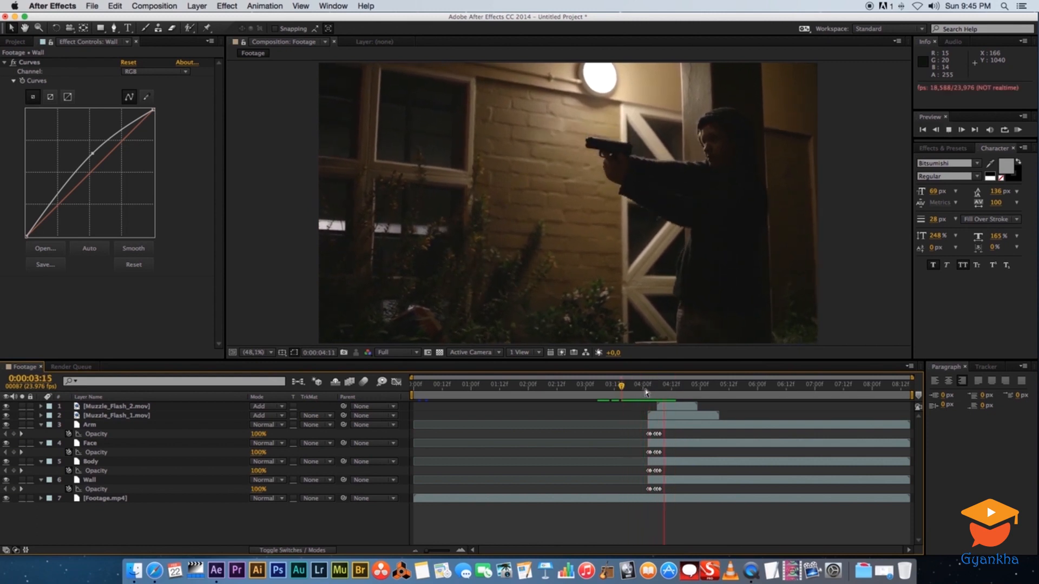
pyautogui.click(615, 385)
pyautogui.press('space')
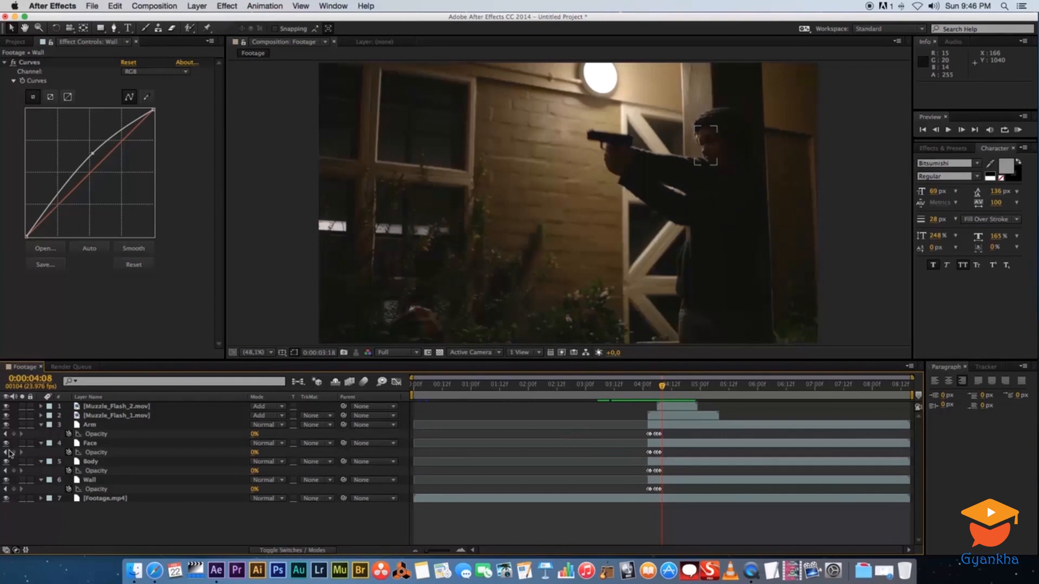
# Add a new adjustment layer on top of the composition and name it colorgrading
pyautogui.click(40, 425)
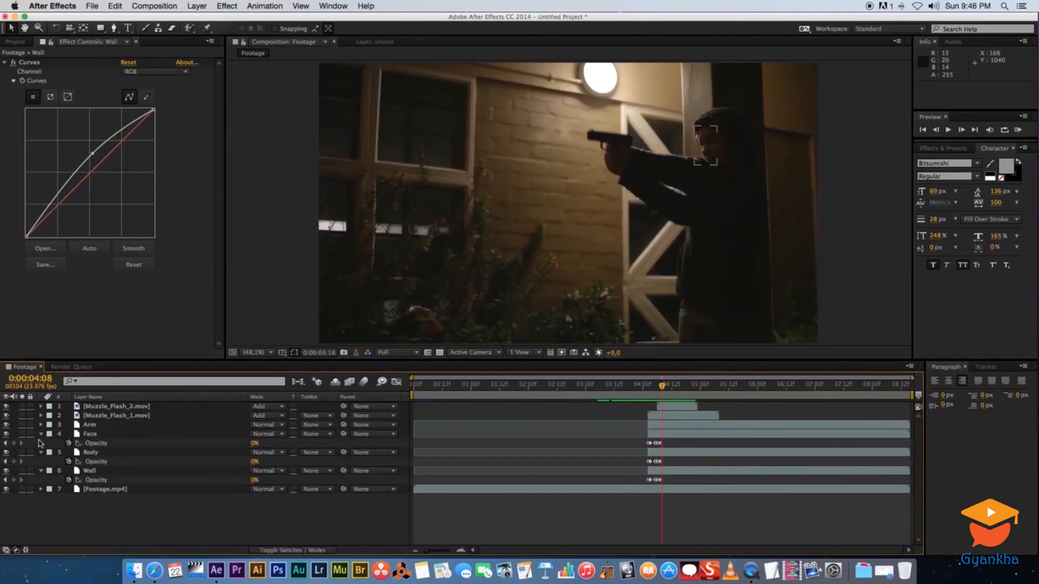
pyautogui.click(41, 434)
pyautogui.click(41, 443)
pyautogui.click(41, 452)
pyautogui.press('pageup')
pyautogui.press('pageup')
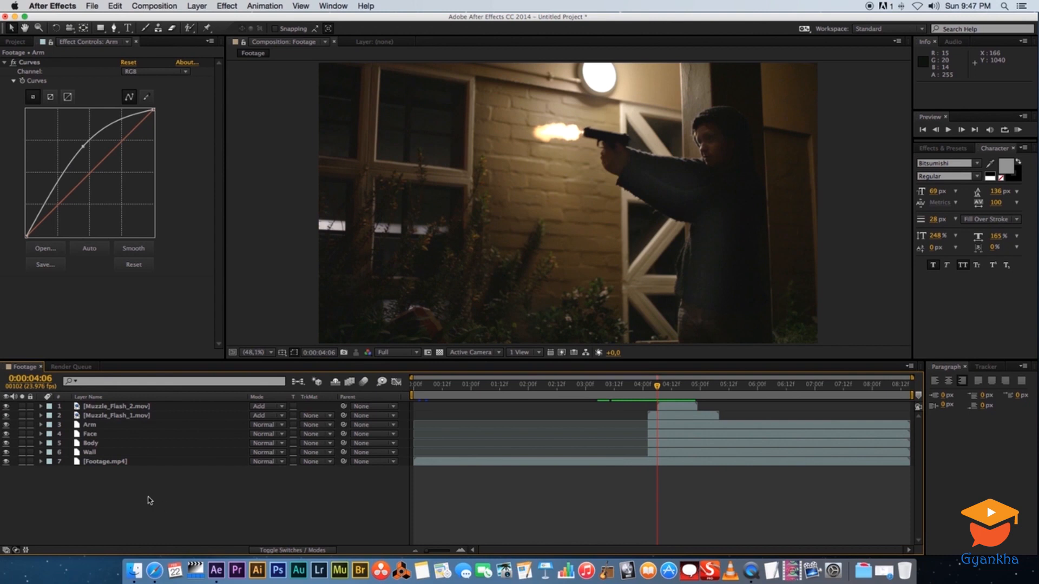
pyautogui.rightClick(150, 501)
pyautogui.moveTo(217, 448)
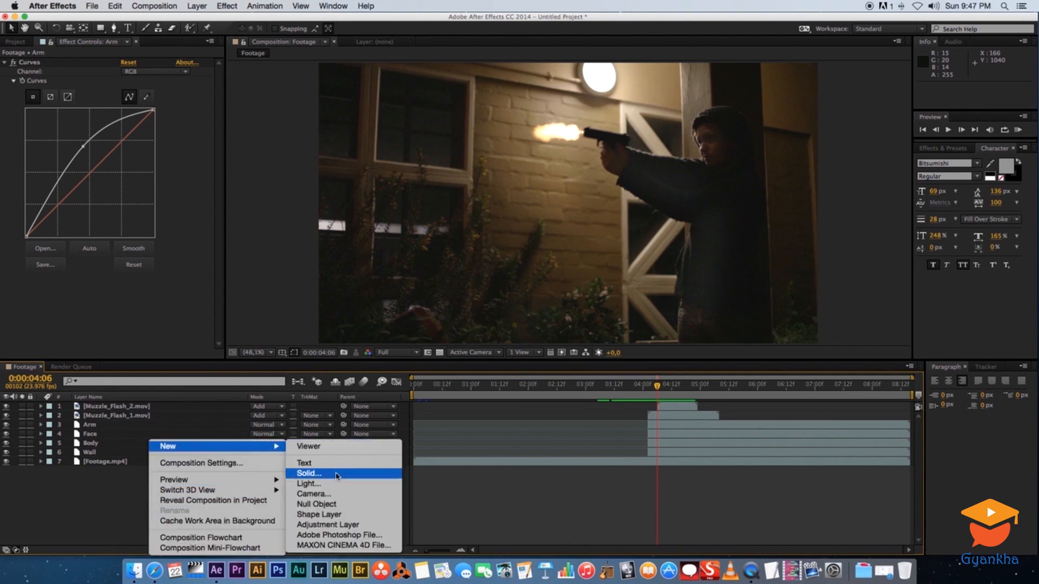
pyautogui.click(328, 525)
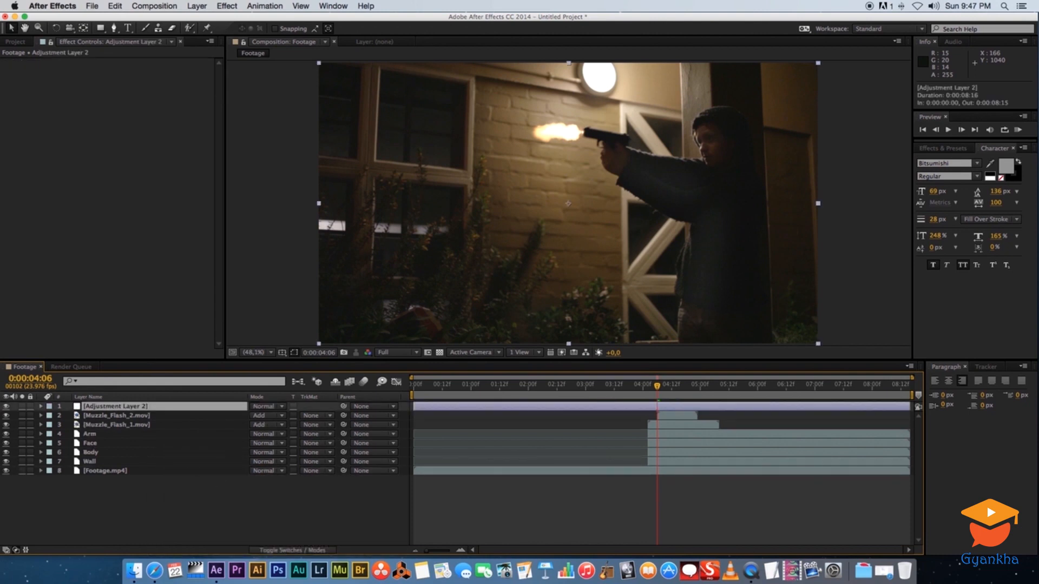
pyautogui.press('Return')
pyautogui.write('colorgrading')
pyautogui.press('Return')
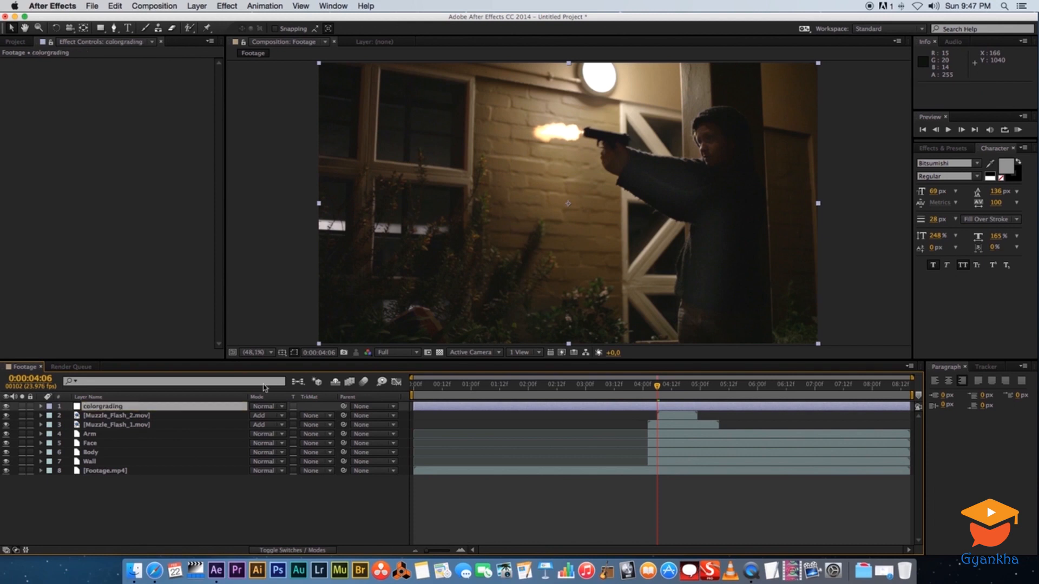
# Apply Curves to the colorgrading layer and shape the RGB curve into a gentle S-curve
pyautogui.rightClick(106, 409)
pyautogui.moveTo(165, 307)
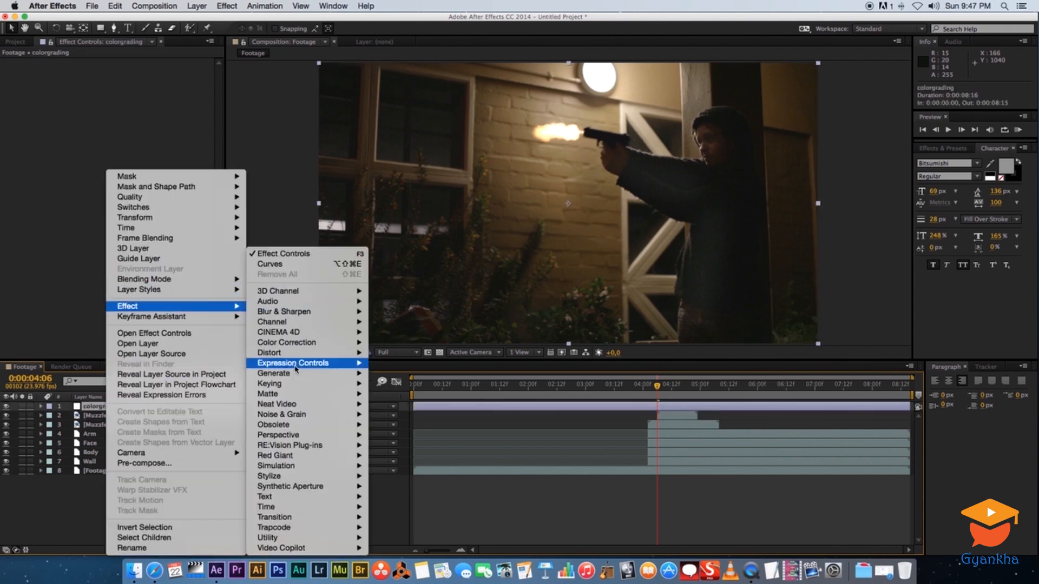
pyautogui.moveTo(287, 345)
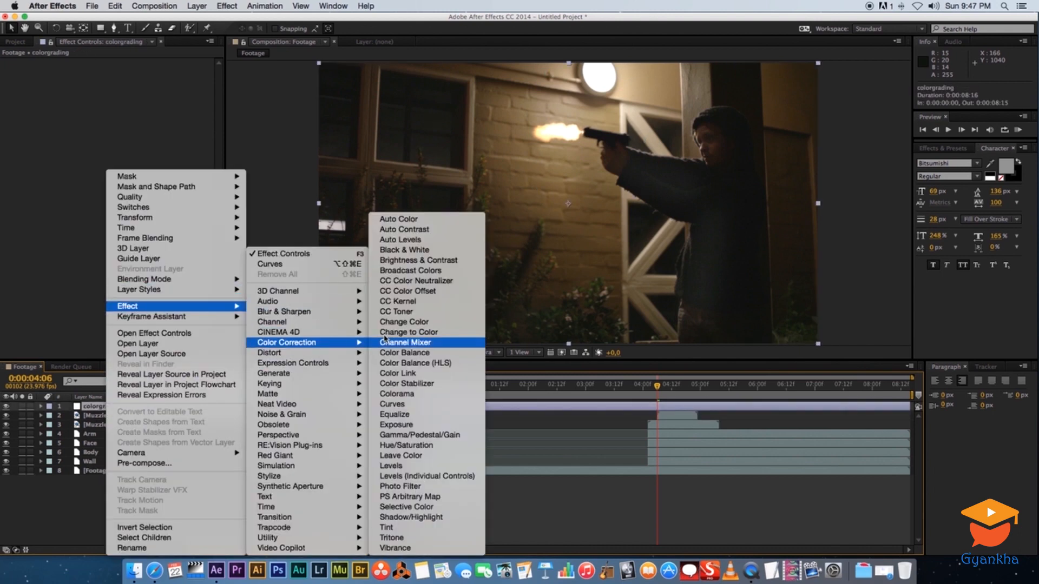
pyautogui.click(401, 405)
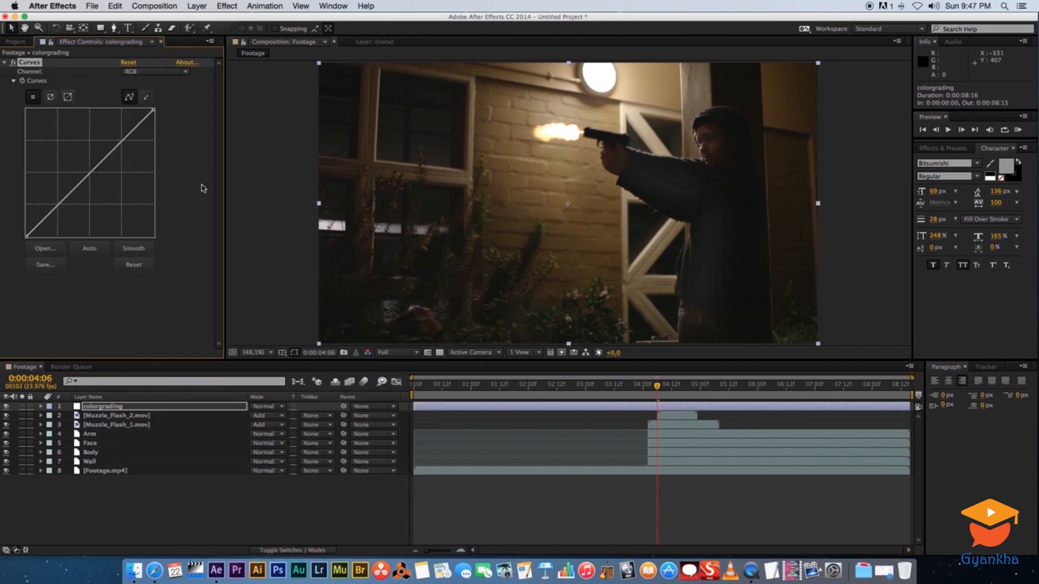
pyautogui.moveTo(65, 199); pyautogui.dragTo(64, 207)
pyautogui.moveTo(124, 144); pyautogui.dragTo(121, 134)
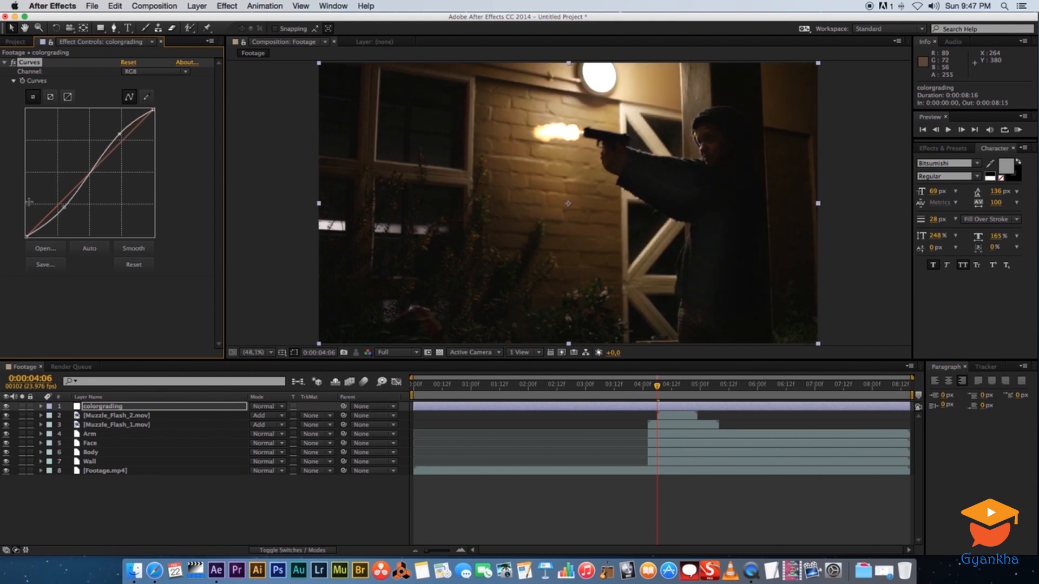
pyautogui.moveTo(64, 207); pyautogui.dragTo(64, 205)
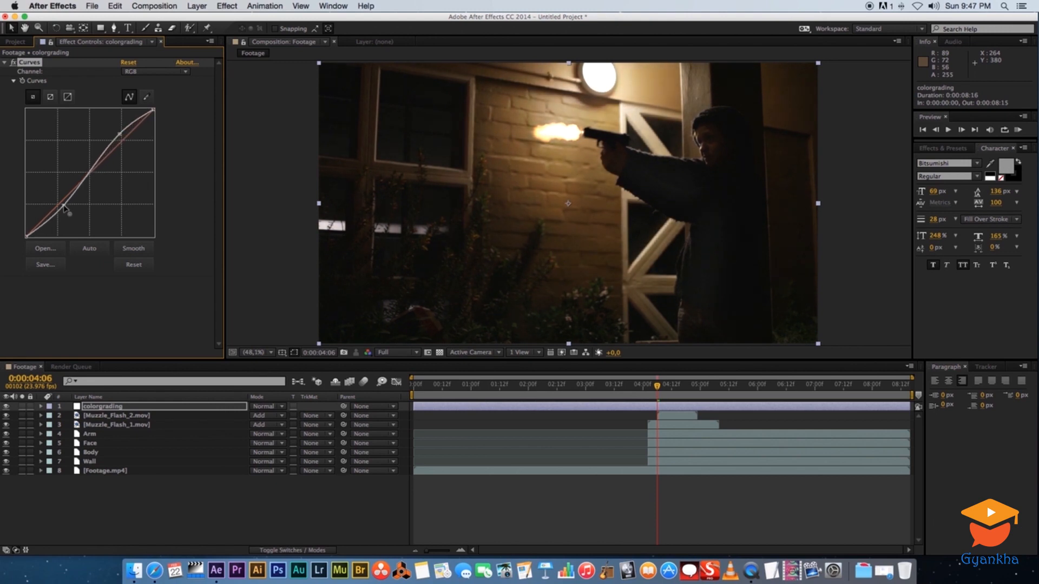
# Pull the Red channel curve down in the colorgrading Curves
pyautogui.click(186, 75)
pyautogui.click(162, 92)
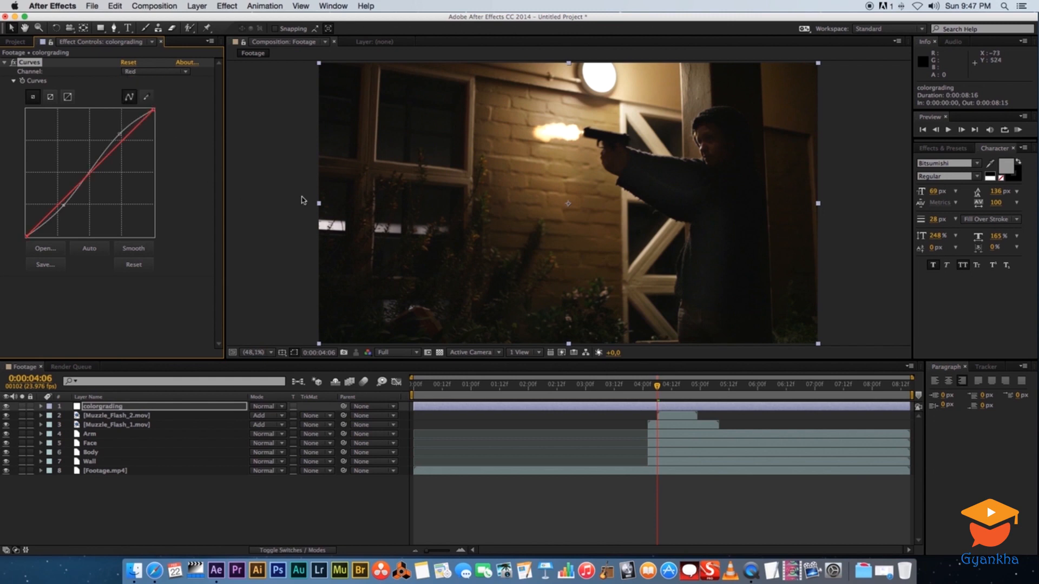
pyautogui.moveTo(99, 170); pyautogui.dragTo(97, 177)
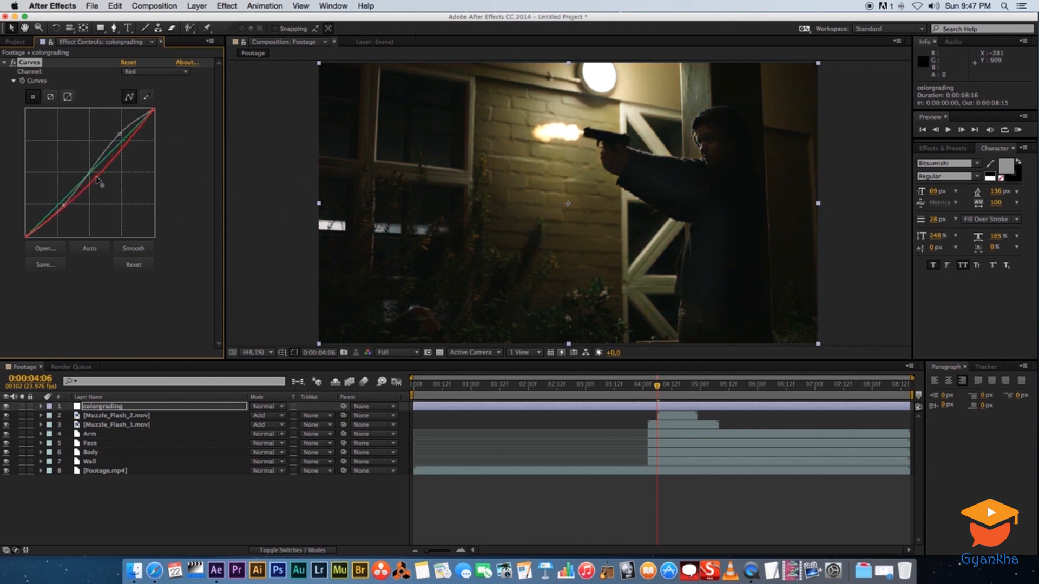
# Raise the Blue channel curve and slightly lower the Green channel curve in the colorgrading Curves
pyautogui.click(172, 76)
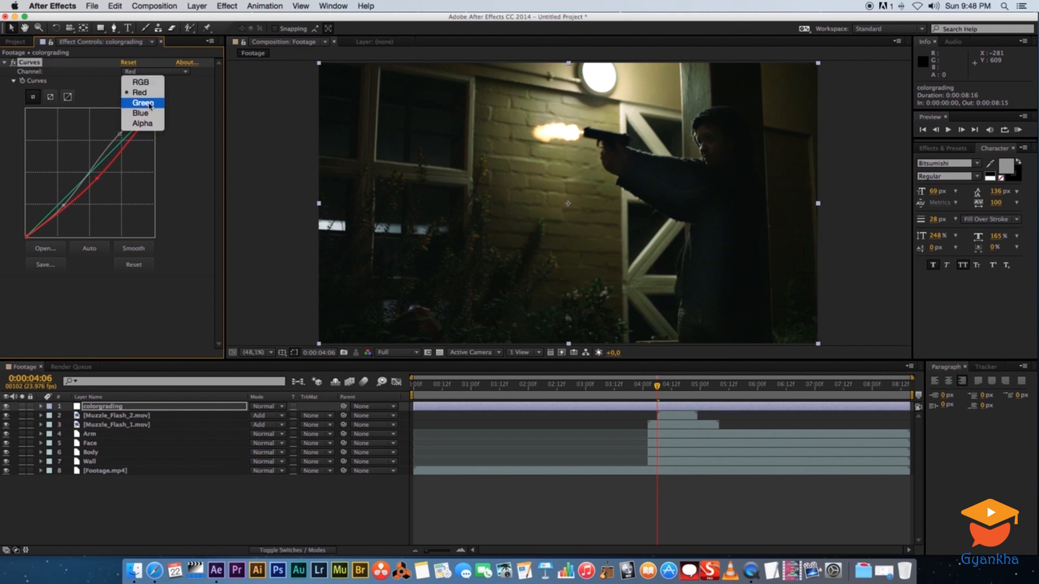
pyautogui.click(135, 116)
pyautogui.moveTo(91, 169); pyautogui.dragTo(90, 166)
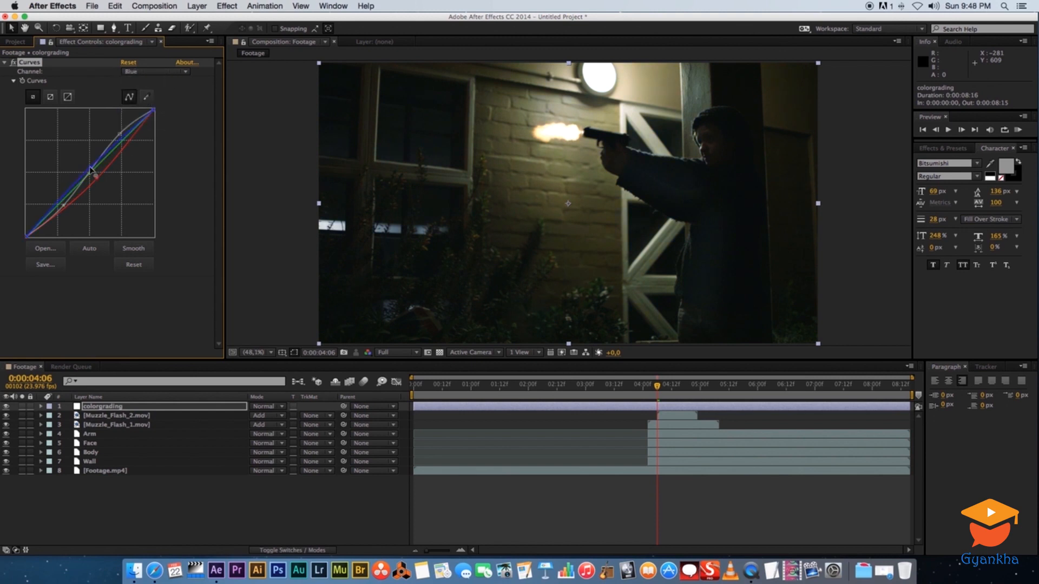
pyautogui.click(191, 75)
pyautogui.click(135, 103)
pyautogui.moveTo(101, 166); pyautogui.dragTo(98, 170)
pyautogui.click(174, 497)
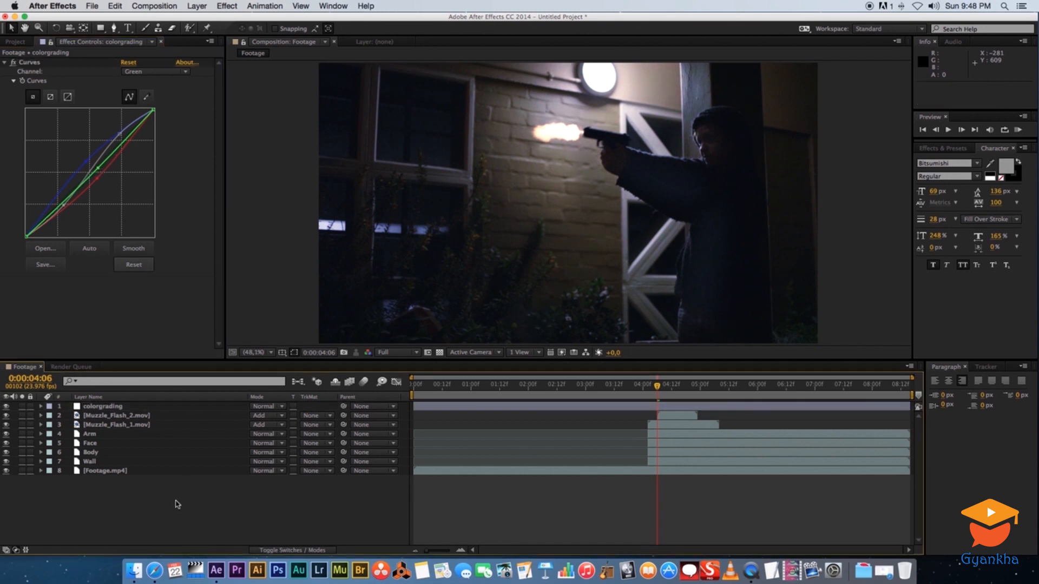
# Preview the color-graded shot around the muzzle-flash frames
pyautogui.moveTo(659, 385)
pyautogui.mouseDown()
pyautogui.moveTo(686, 385)
pyautogui.moveTo(643, 387)
pyautogui.mouseUp()
pyautogui.press('space')
pyautogui.press('space')
pyautogui.rightClick(203, 505)
pyautogui.click(173, 507)
pyautogui.click(93, 408)
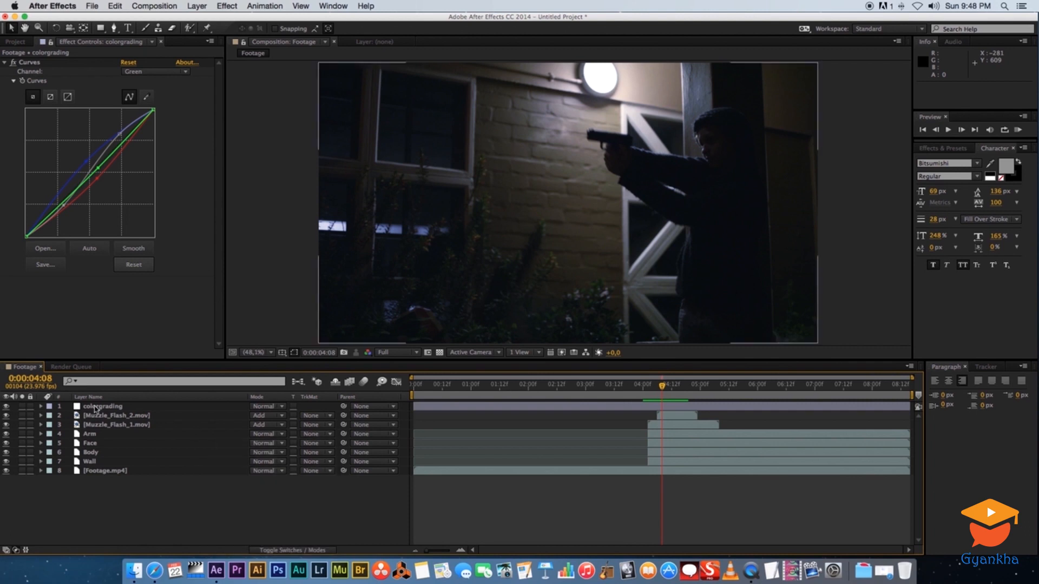
pyautogui.click(5, 63)
pyautogui.click(176, 508)
# Add another adjustment layer with a frame-filling elliptical mask
pyautogui.rightClick(198, 508)
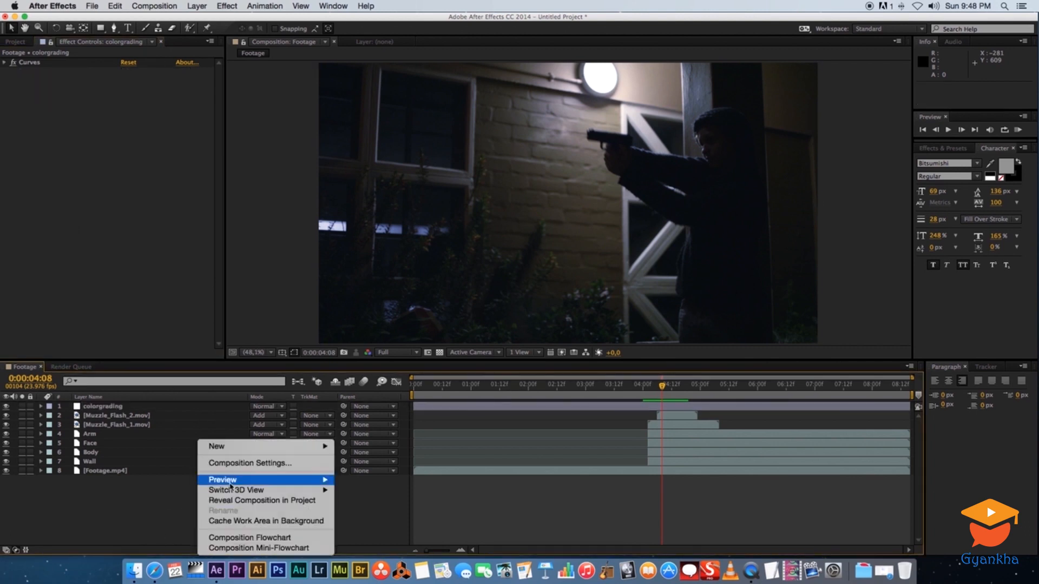
pyautogui.moveTo(285, 452)
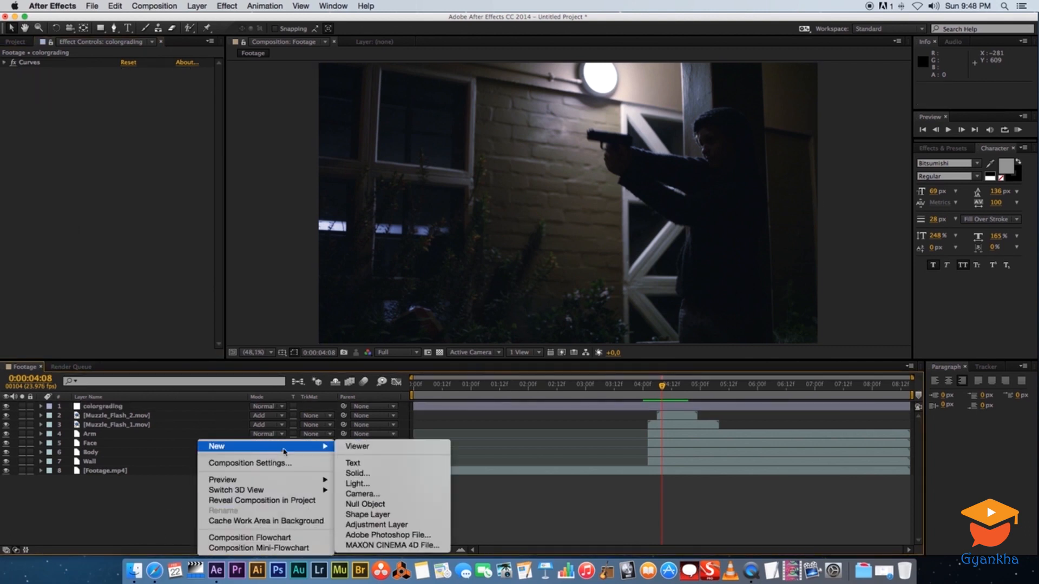
pyautogui.click(374, 525)
pyautogui.moveTo(100, 29); pyautogui.dragTo(140, 64)
pyautogui.doubleClick(100, 28)
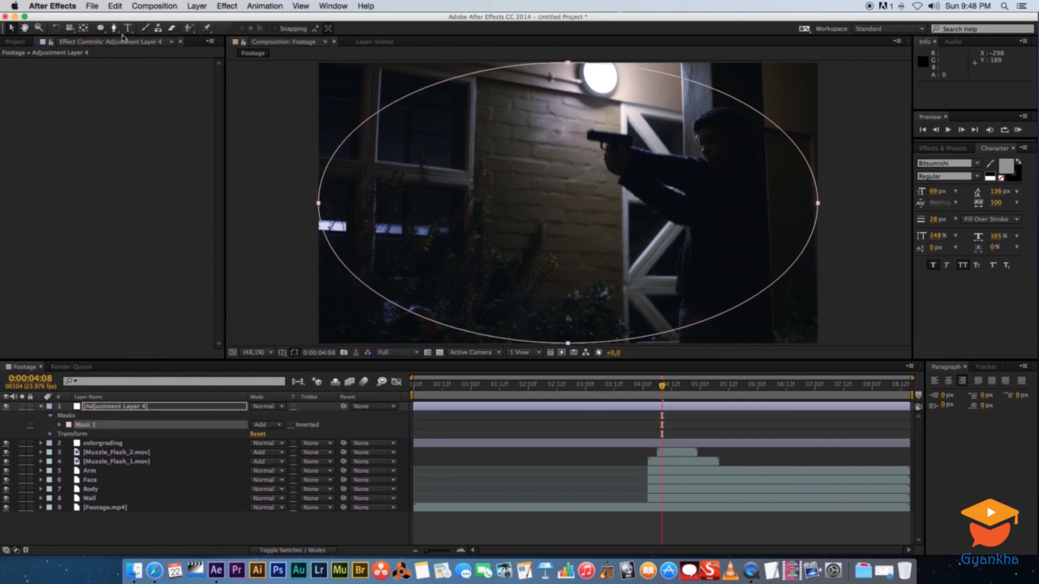
# Apply Curves to the new adjustment layer and pull the RGB curve down to darken
pyautogui.rightClick(122, 412)
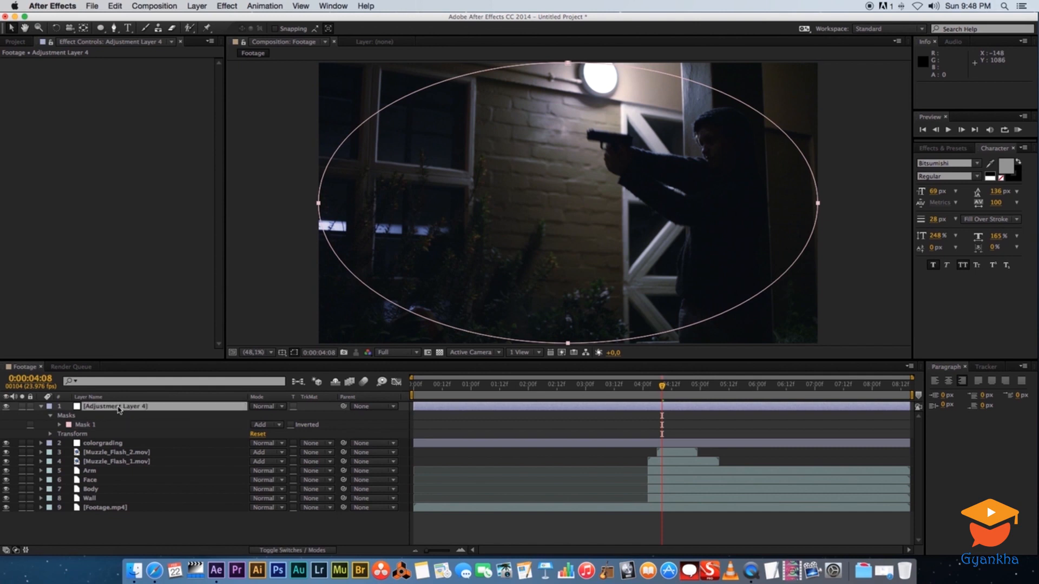
pyautogui.moveTo(165, 306)
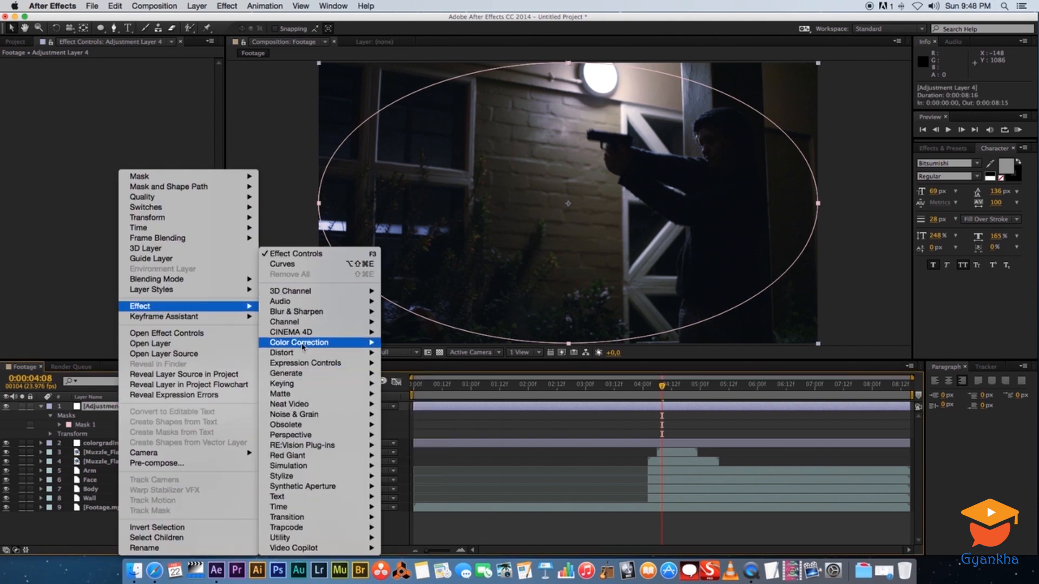
pyautogui.moveTo(303, 347)
pyautogui.click(405, 405)
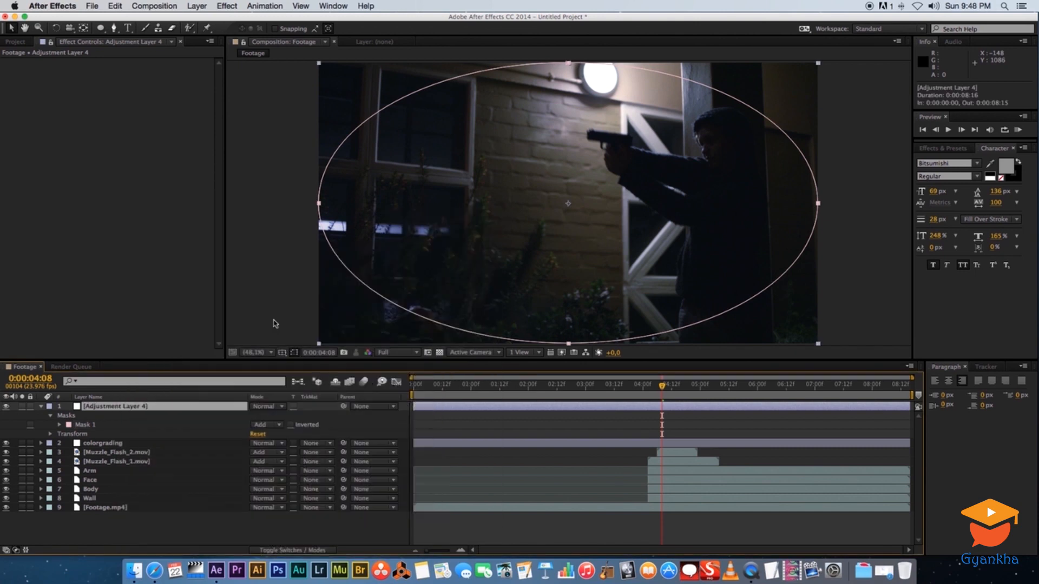
pyautogui.moveTo(91, 177); pyautogui.dragTo(98, 198)
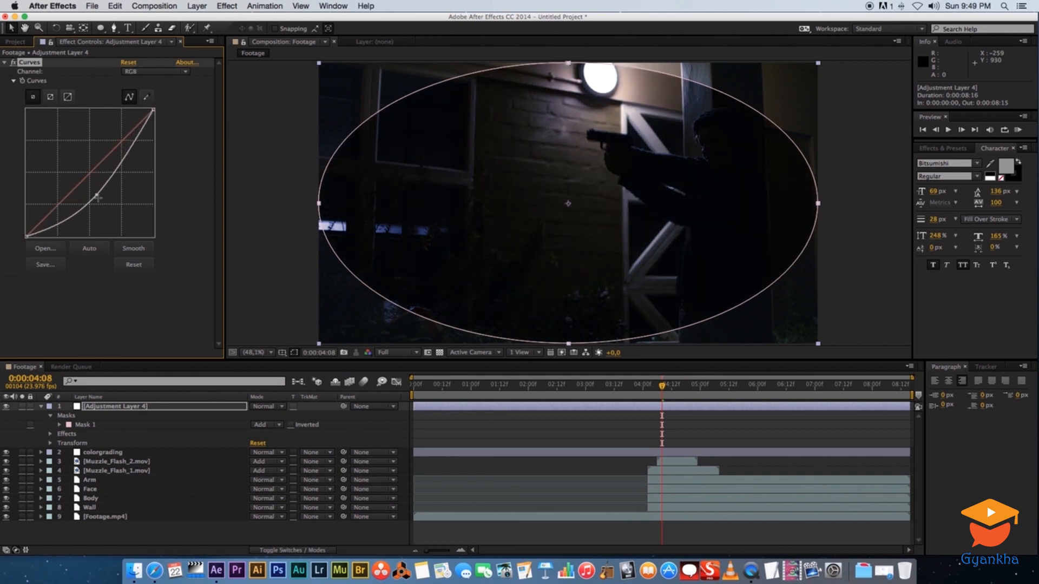
# Invert Mask 1 on the adjustment layer and open its Mask Feather value for editing
pyautogui.click(291, 425)
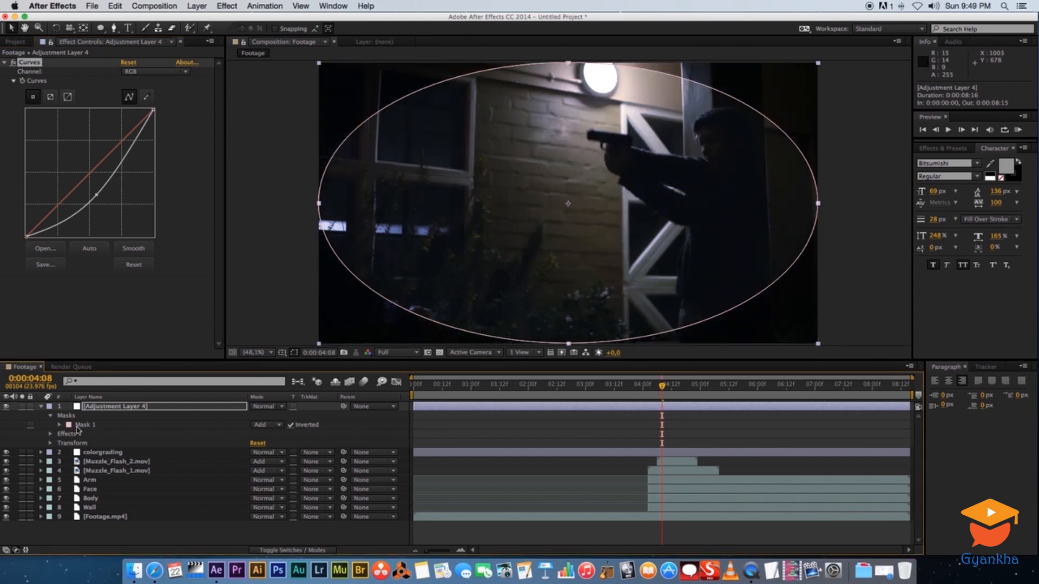
pyautogui.click(59, 426)
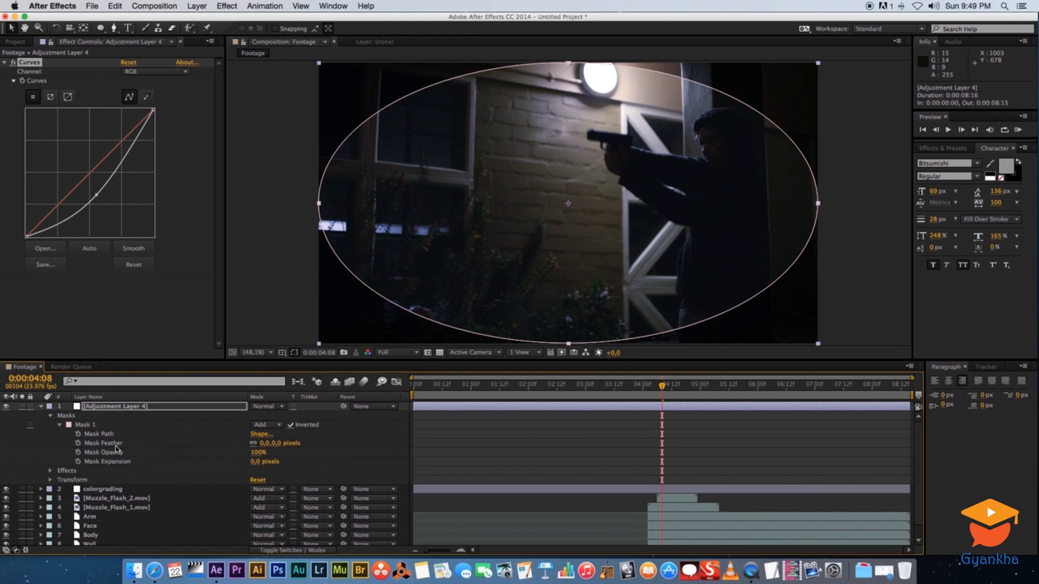
pyautogui.click(265, 443)
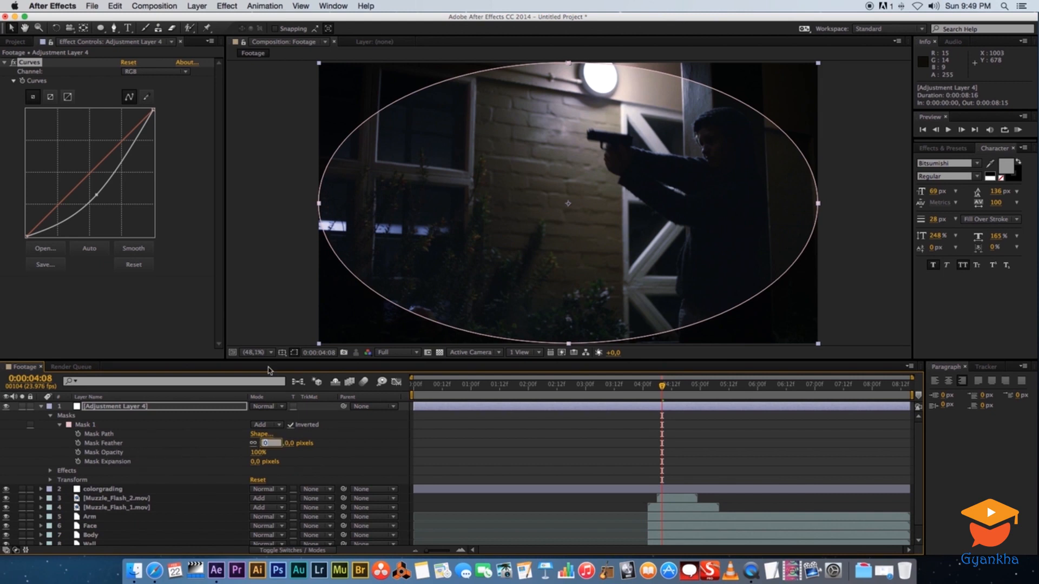